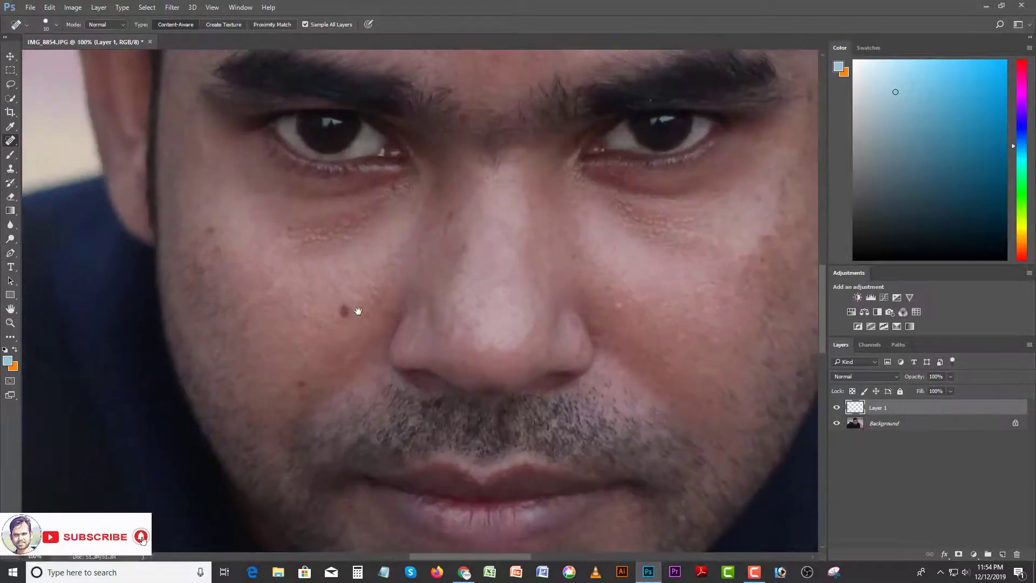
# Set the Spot Healing Brush size to 20 and heal the small dark spots on the left cheek, nose bridge and beside the nose
pyautogui.press(']')
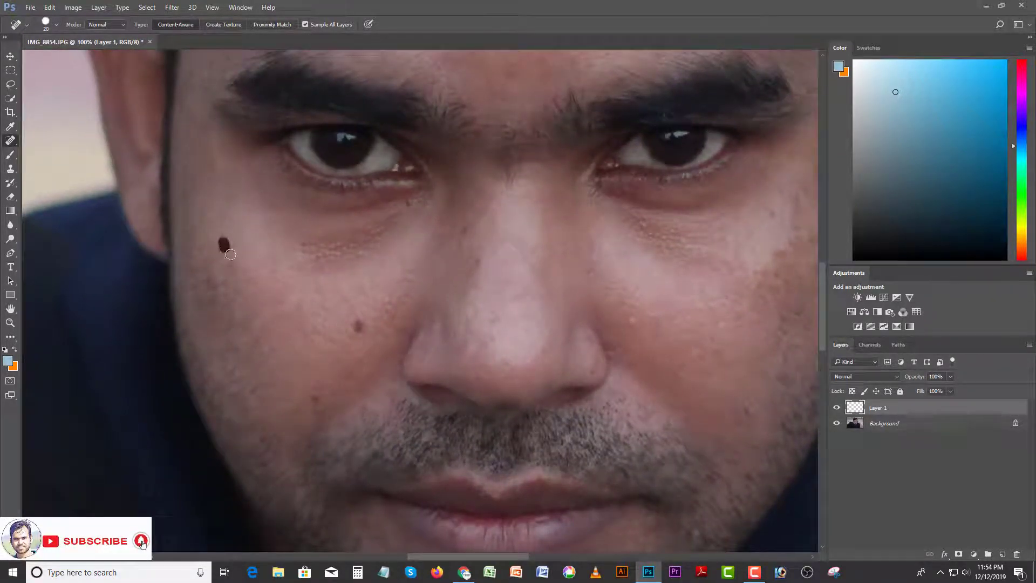
pyautogui.moveTo(313, 385); pyautogui.dragTo(308, 406)
pyautogui.moveTo(473, 228); pyautogui.dragTo(462, 257)
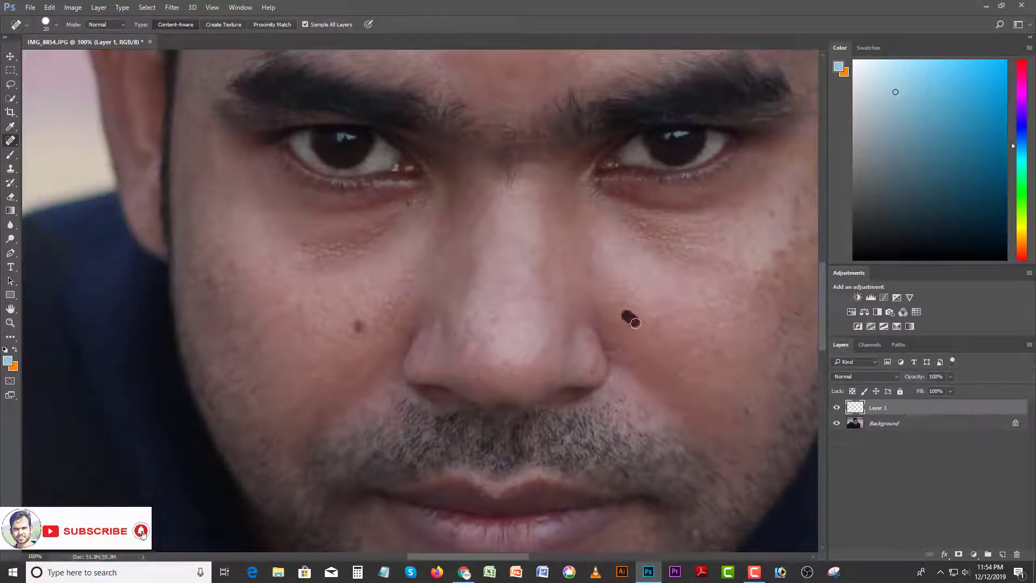
pyautogui.moveTo(350, 331); pyautogui.dragTo(360, 301)
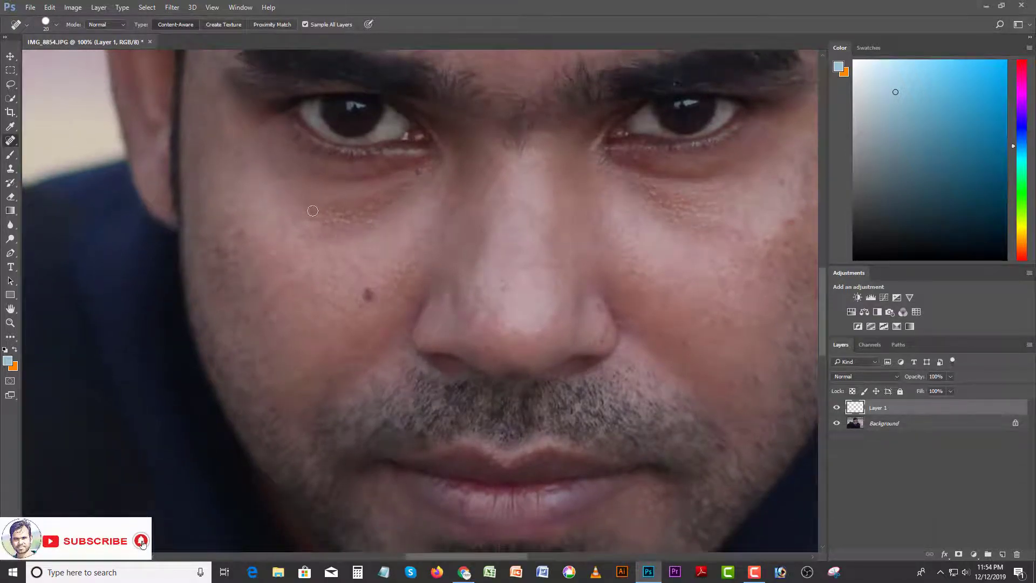
# Heal the spots and the dark uneven patch along the right temple and outer right cheek with the Spot Healing Brush
pyautogui.moveTo(638, 232); pyautogui.dragTo(439, 255)
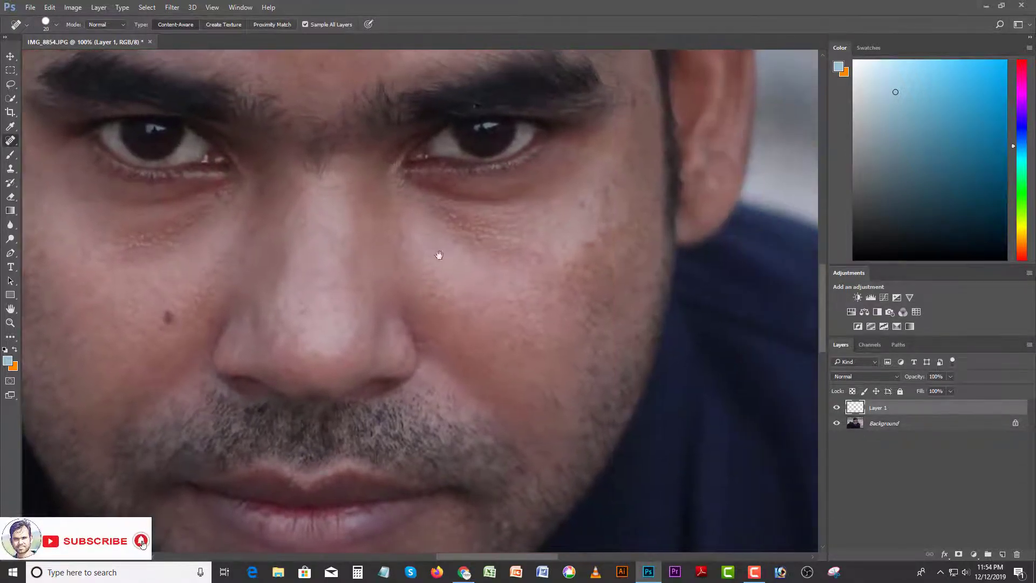
pyautogui.moveTo(579, 212); pyautogui.dragTo(580, 213)
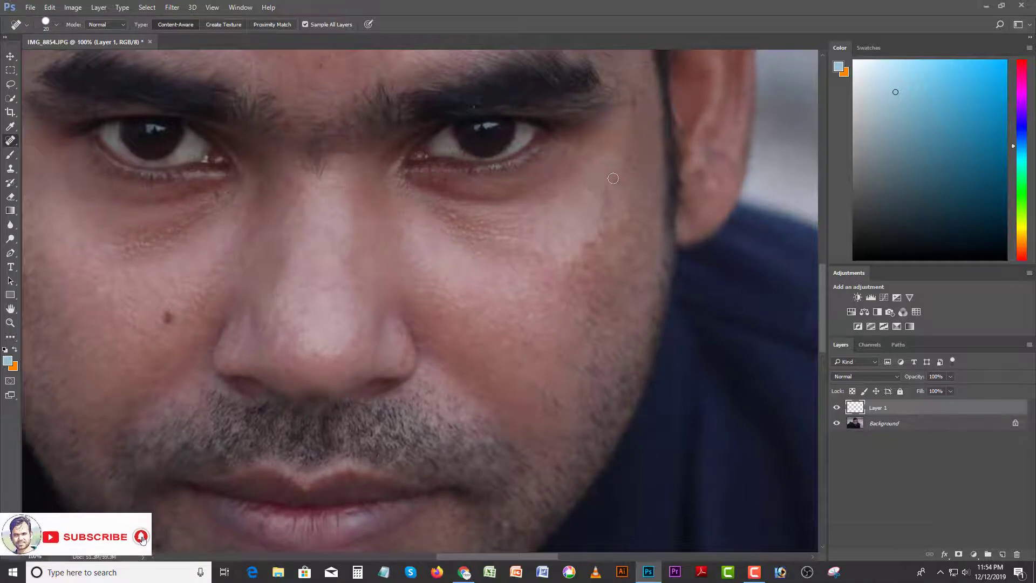
pyautogui.moveTo(606, 177); pyautogui.dragTo(604, 191)
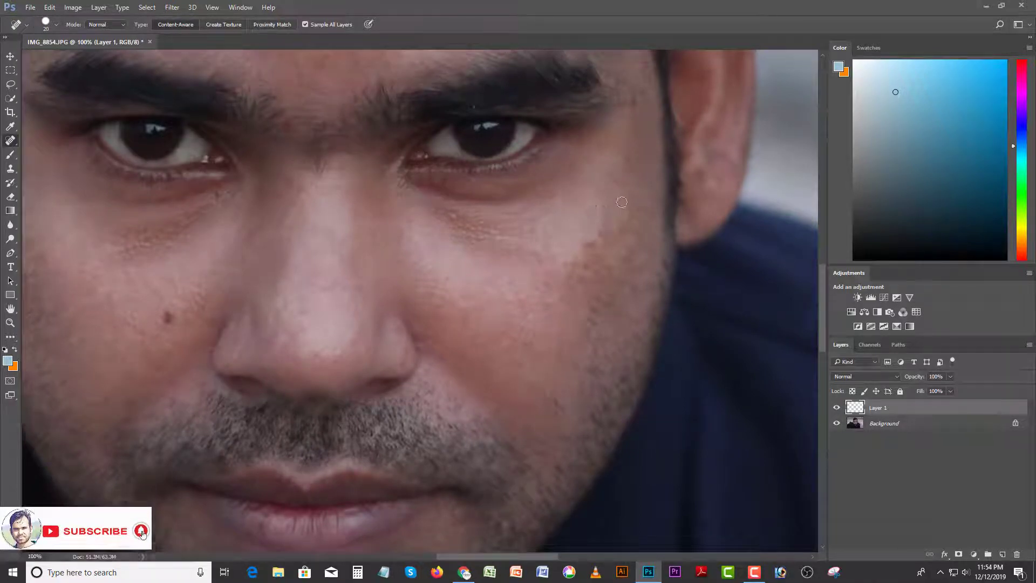
pyautogui.moveTo(582, 254); pyautogui.dragTo(573, 290)
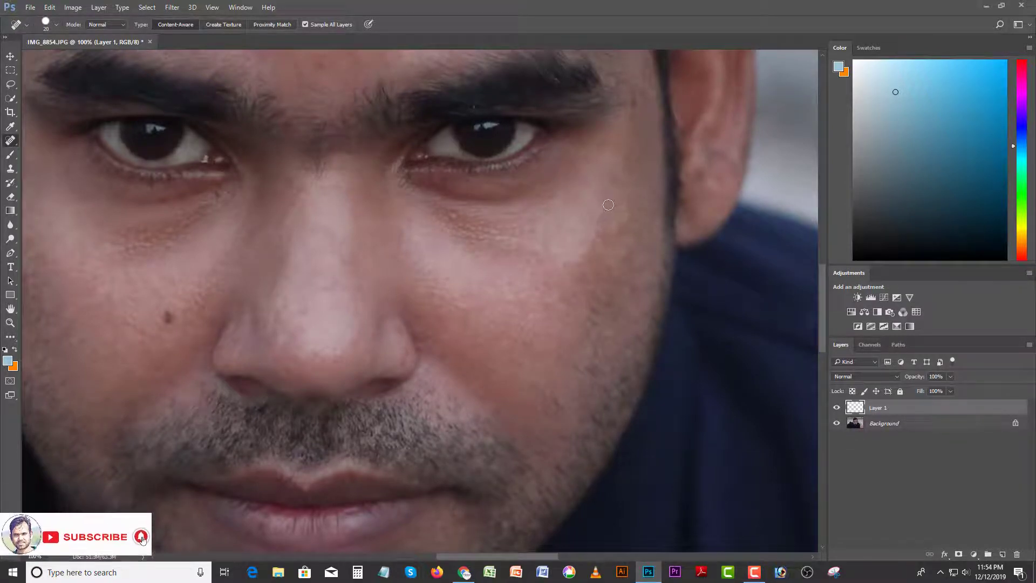
pyautogui.moveTo(603, 206); pyautogui.dragTo(584, 253)
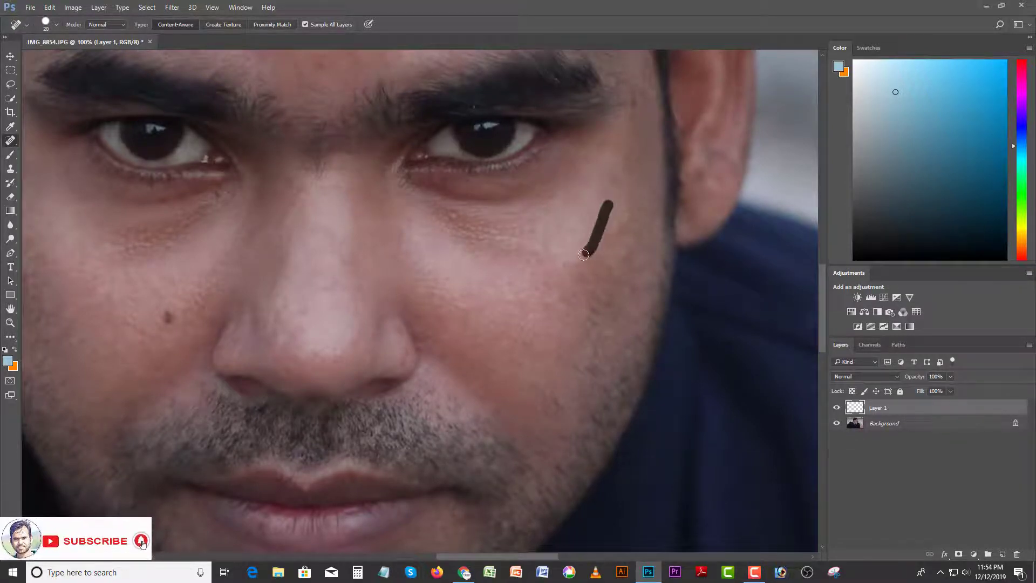
pyautogui.click(639, 98)
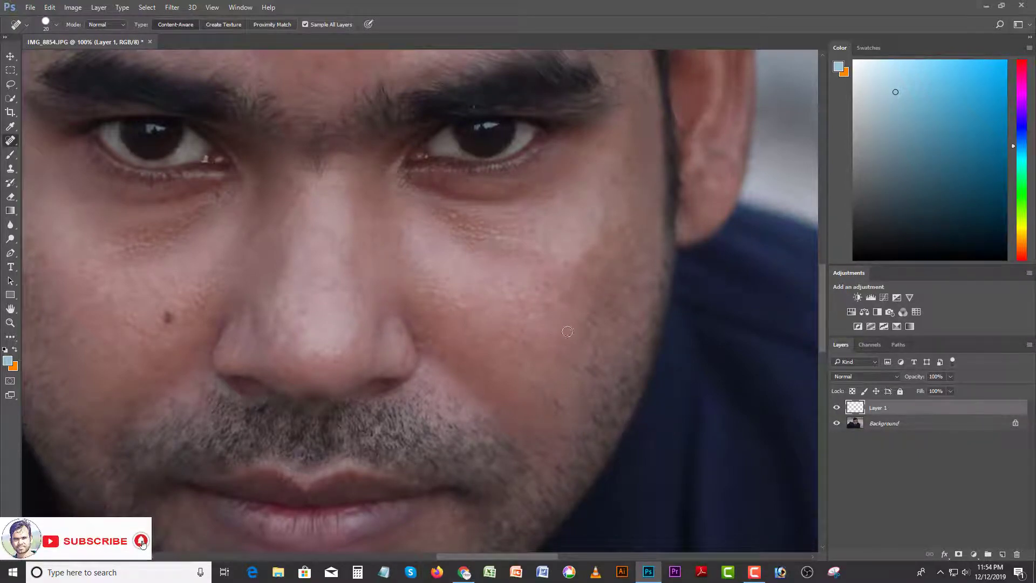
pyautogui.moveTo(574, 312); pyautogui.dragTo(587, 231)
# Heal the dark marks along the outer edge of the left cheek, level with the tip of the ear
pyautogui.moveTo(340, 299); pyautogui.dragTo(394, 321)
pyautogui.moveTo(261, 261); pyautogui.dragTo(292, 340)
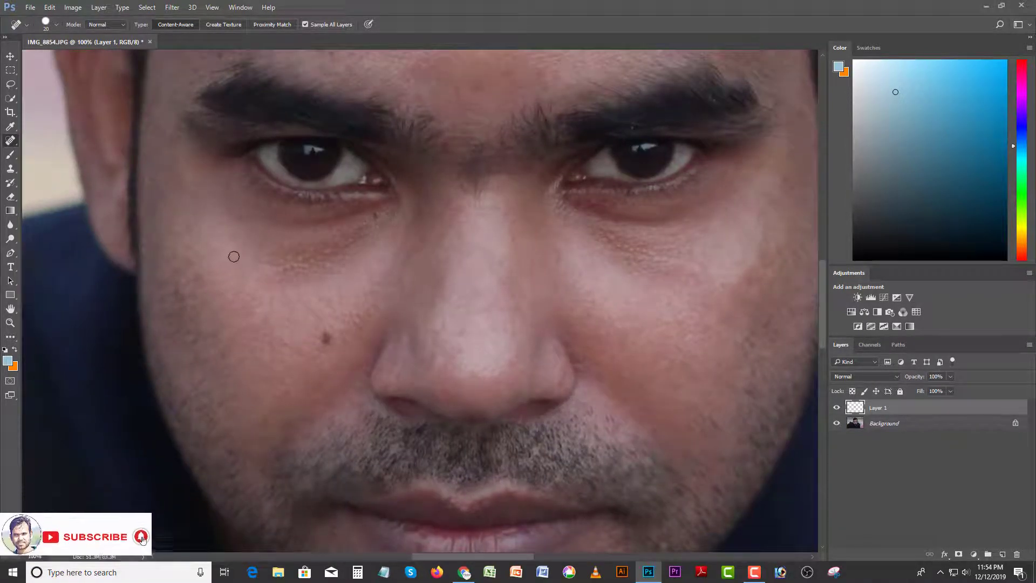
pyautogui.moveTo(202, 254); pyautogui.dragTo(261, 340)
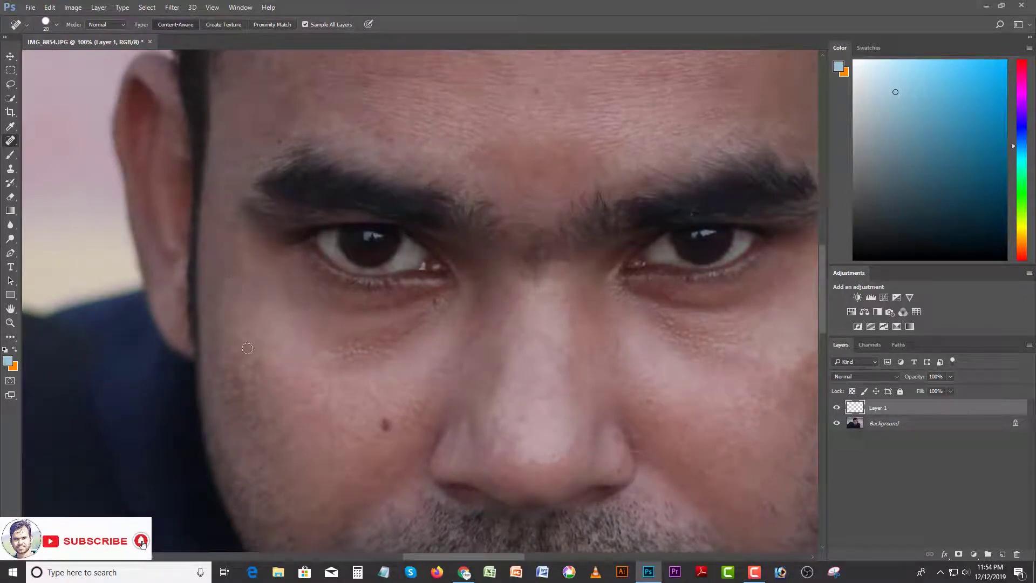
pyautogui.moveTo(232, 341); pyautogui.dragTo(233, 380)
pyautogui.scroll(-1, 254, 364)
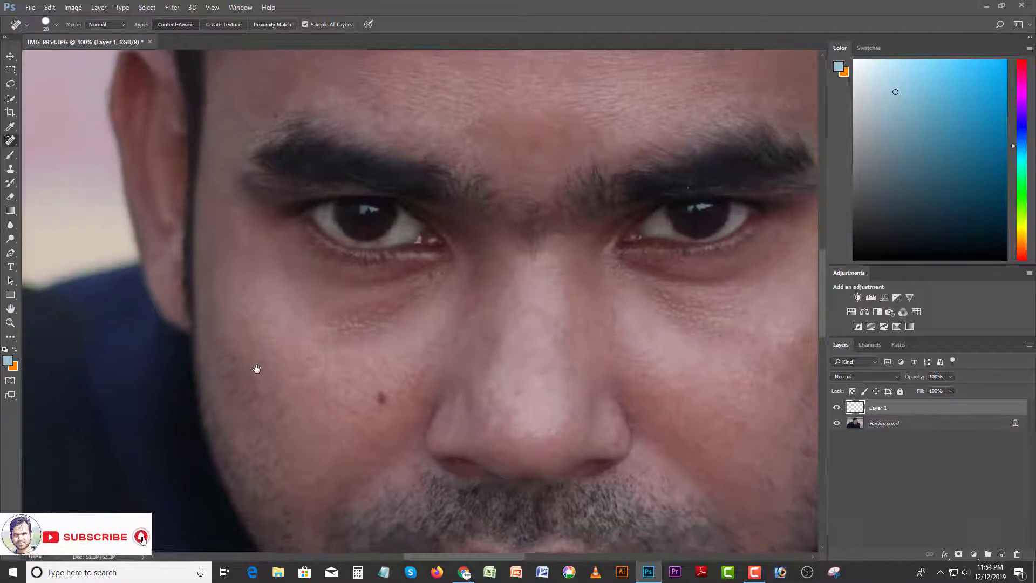
pyautogui.moveTo(227, 348); pyautogui.dragTo(255, 394)
pyautogui.moveTo(224, 363); pyautogui.dragTo(231, 392)
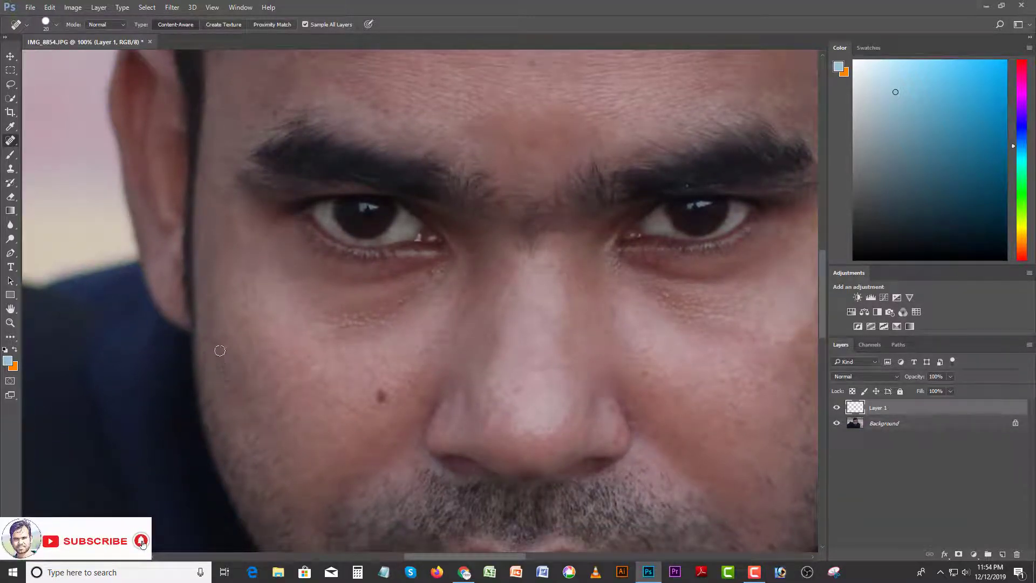
# Remove the prominent mole on the left cheek and heal the blemishes on the lower outer part of that cheek
pyautogui.moveTo(273, 425); pyautogui.dragTo(295, 338)
pyautogui.moveTo(361, 309); pyautogui.dragTo(362, 298)
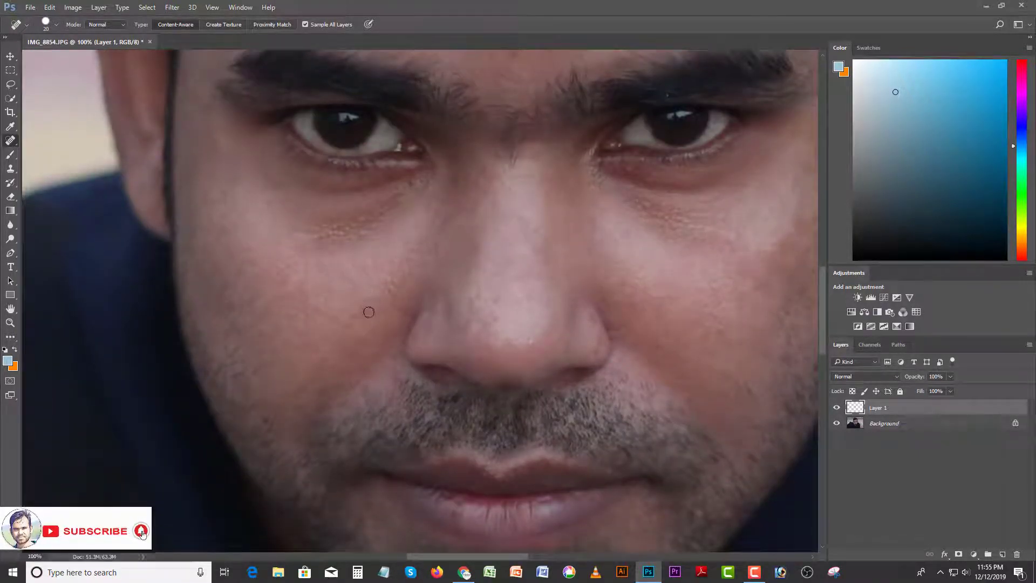
pyautogui.moveTo(239, 323); pyautogui.dragTo(236, 347)
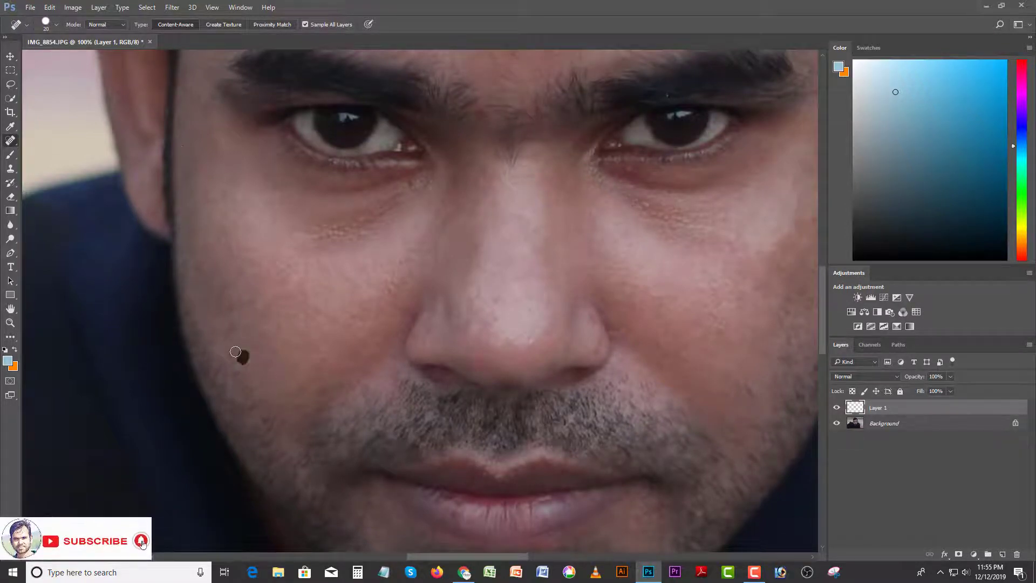
pyautogui.moveTo(235, 351); pyautogui.dragTo(235, 351)
pyautogui.moveTo(234, 350); pyautogui.dragTo(231, 326)
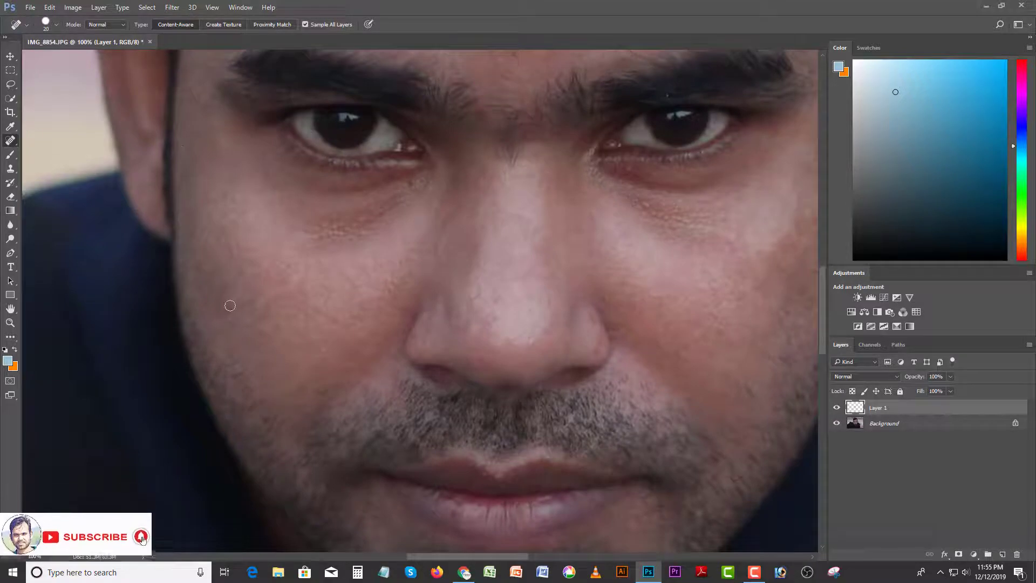
# Smooth the skin of the upper left cheek and temple beside the sideburn with healing strokes
pyautogui.moveTo(209, 230); pyautogui.dragTo(241, 247)
pyautogui.moveTo(216, 189); pyautogui.dragTo(216, 268)
pyautogui.moveTo(225, 212)
pyautogui.mouseDown()
pyautogui.moveTo(223, 245)
pyautogui.moveTo(213, 228)
pyautogui.moveTo(218, 273)
pyautogui.moveTo(214, 247)
pyautogui.mouseUp()
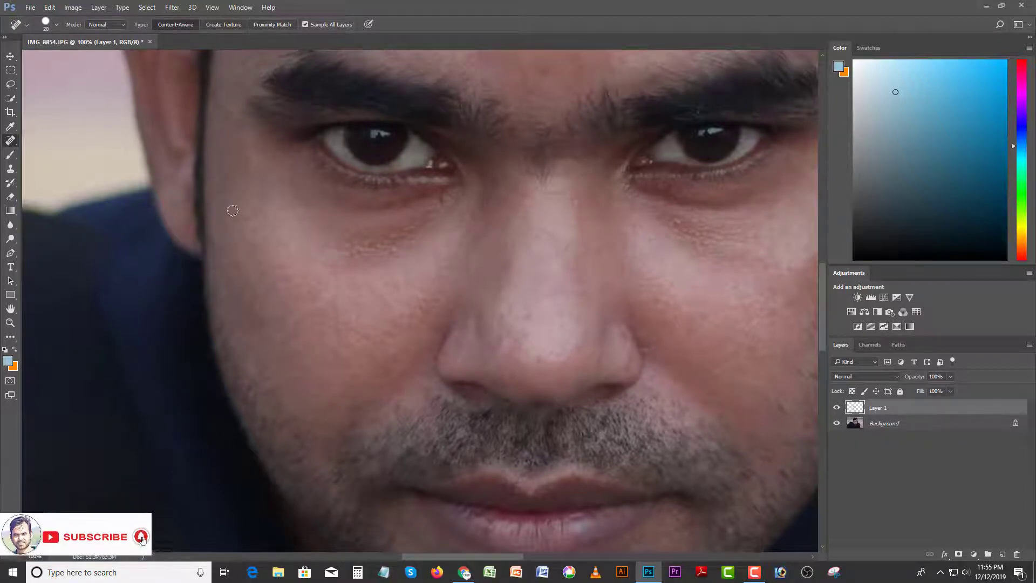
pyautogui.moveTo(224, 165); pyautogui.dragTo(221, 231)
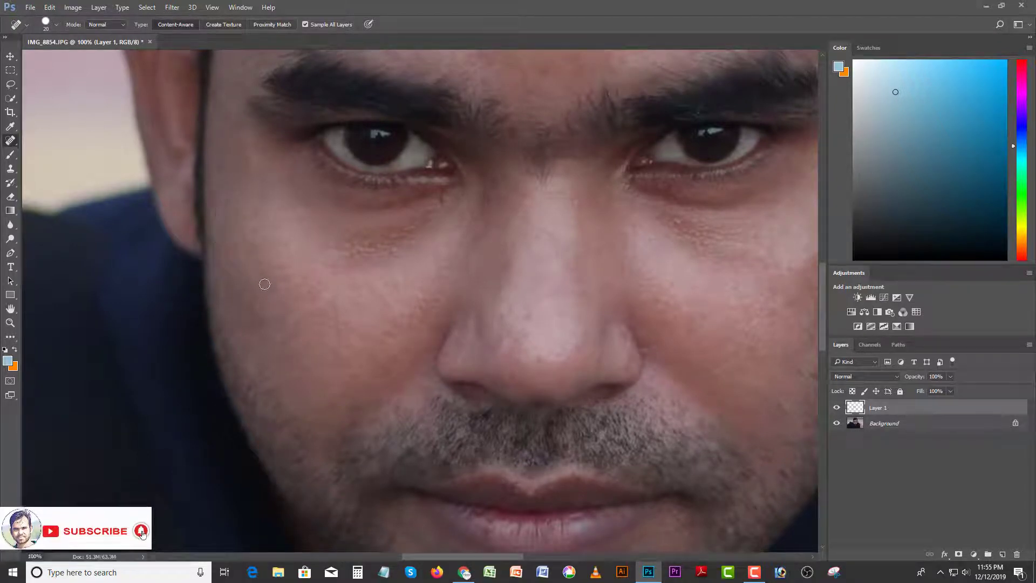
# Heal the right temple and the edge of the darker skin patch beside the right eye
pyautogui.moveTo(316, 294)
pyautogui.mouseDown()
pyautogui.moveTo(190, 296)
pyautogui.moveTo(156, 308)
pyautogui.mouseUp()
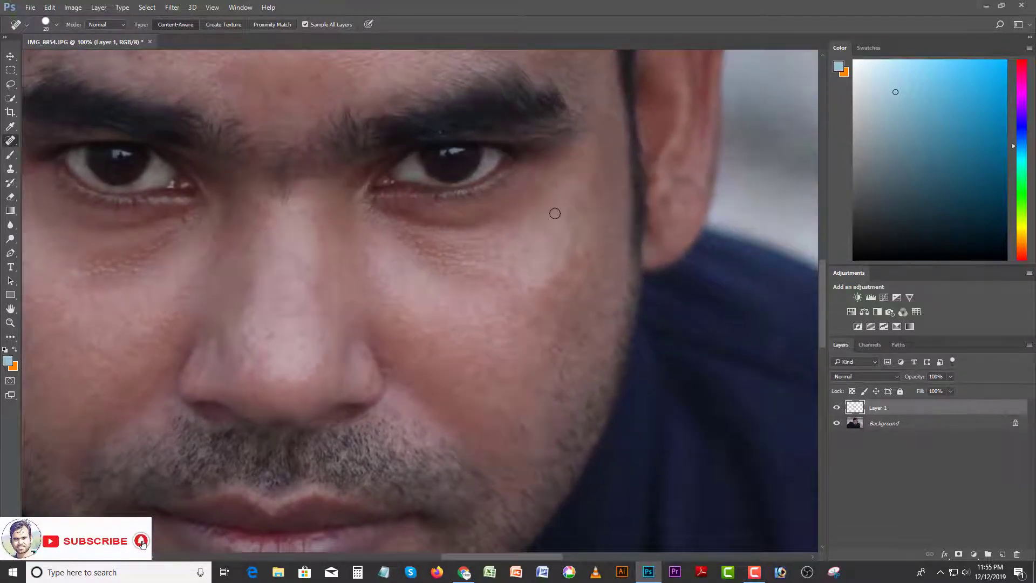
pyautogui.moveTo(607, 113)
pyautogui.mouseDown()
pyautogui.moveTo(610, 172)
pyautogui.moveTo(607, 182)
pyautogui.moveTo(606, 132)
pyautogui.moveTo(597, 186)
pyautogui.mouseUp()
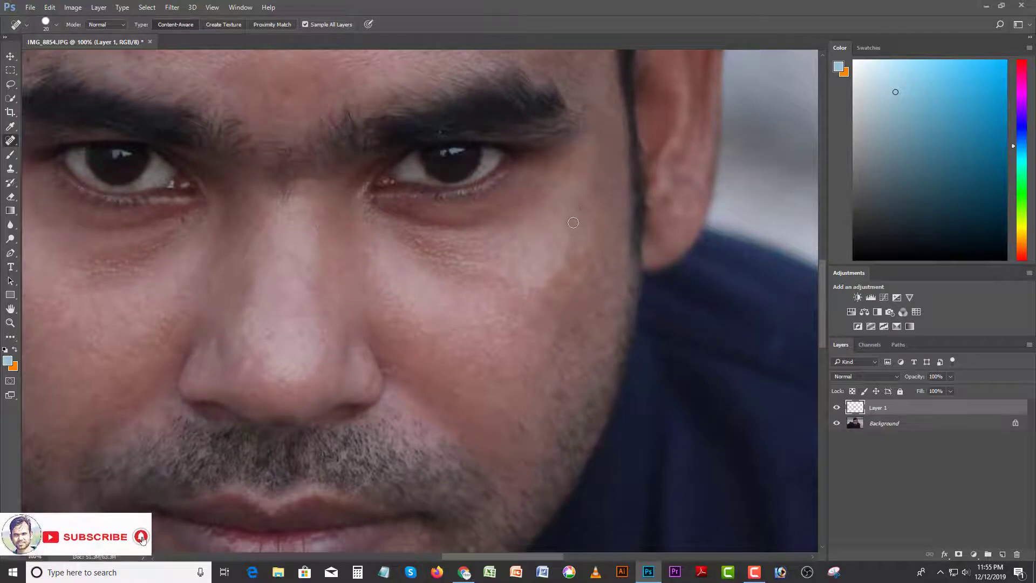
pyautogui.moveTo(572, 223)
pyautogui.mouseDown()
pyautogui.moveTo(561, 260)
pyautogui.moveTo(521, 300)
pyautogui.mouseUp()
pyautogui.moveTo(573, 231)
pyautogui.mouseDown()
pyautogui.moveTo(555, 282)
pyautogui.moveTo(587, 255)
pyautogui.moveTo(550, 311)
pyautogui.moveTo(570, 194)
pyautogui.mouseUp()
pyautogui.moveTo(575, 271); pyautogui.dragTo(557, 294)
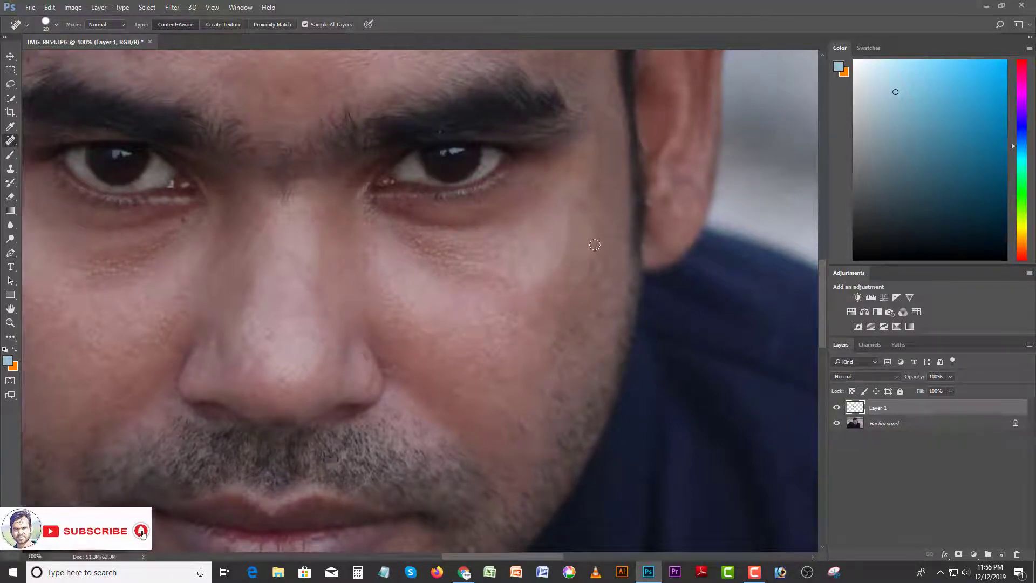
# Heal the blemishes from the outer right cheek down to the start of the beard
pyautogui.moveTo(594, 245); pyautogui.dragTo(551, 352)
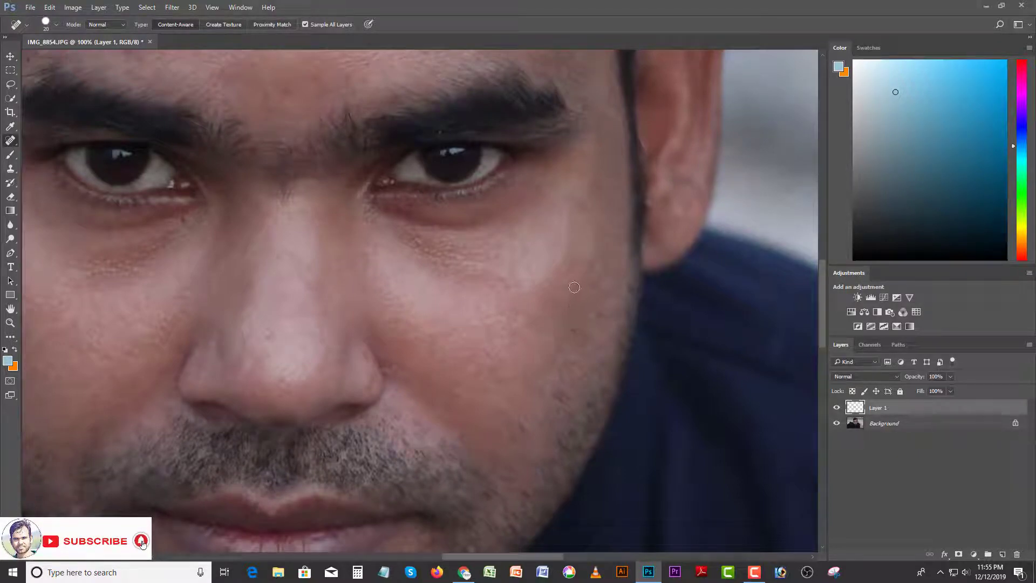
pyautogui.moveTo(578, 314); pyautogui.dragTo(545, 372)
pyautogui.moveTo(519, 411); pyautogui.dragTo(520, 423)
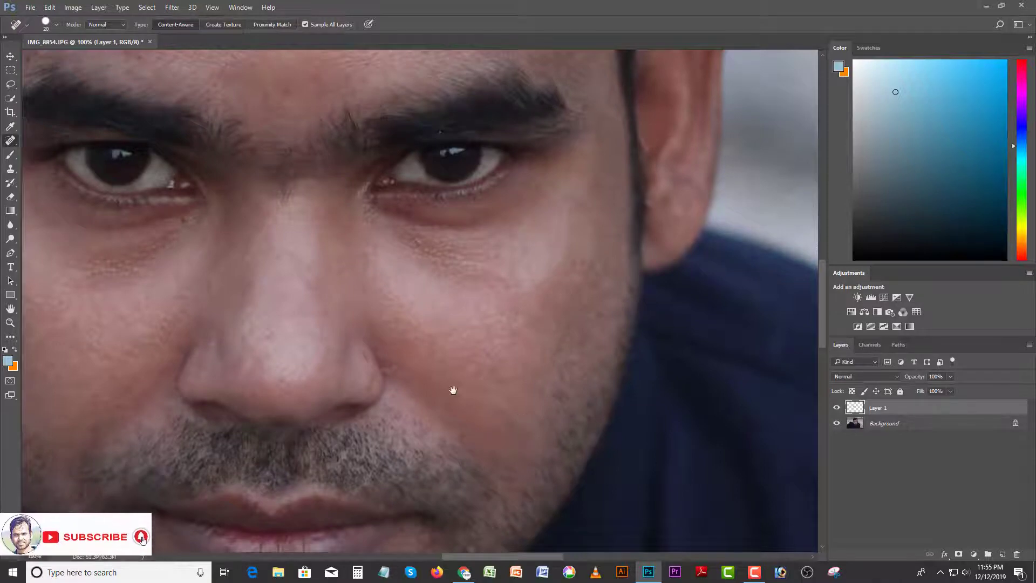
# Heal the small dark spots just above the outer end of the left eyebrow
pyautogui.moveTo(453, 388)
pyautogui.mouseDown()
pyautogui.moveTo(518, 343)
pyautogui.moveTo(569, 165)
pyautogui.mouseUp()
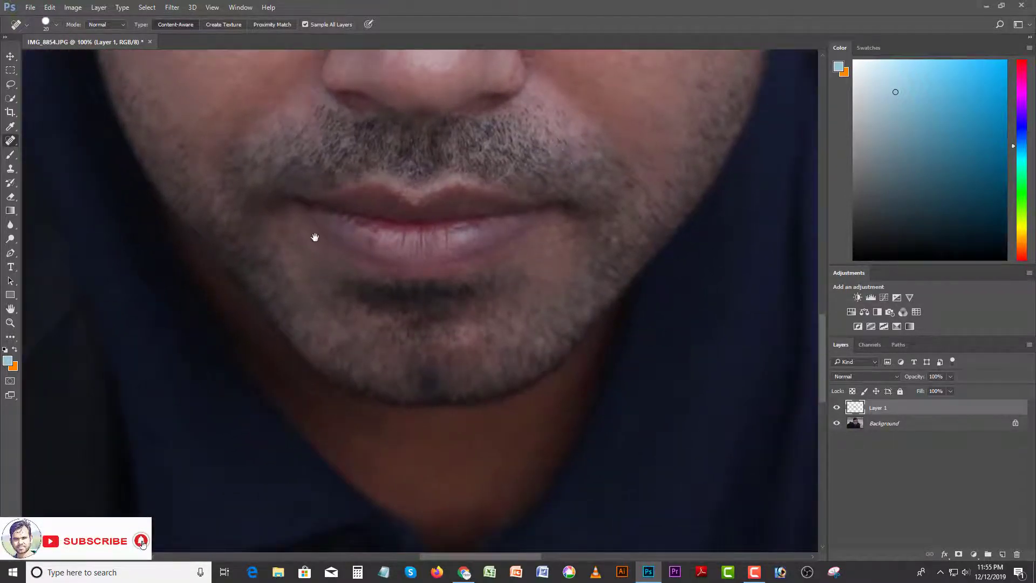
pyautogui.moveTo(315, 238)
pyautogui.mouseDown()
pyautogui.moveTo(393, 289)
pyautogui.moveTo(416, 370)
pyautogui.mouseUp()
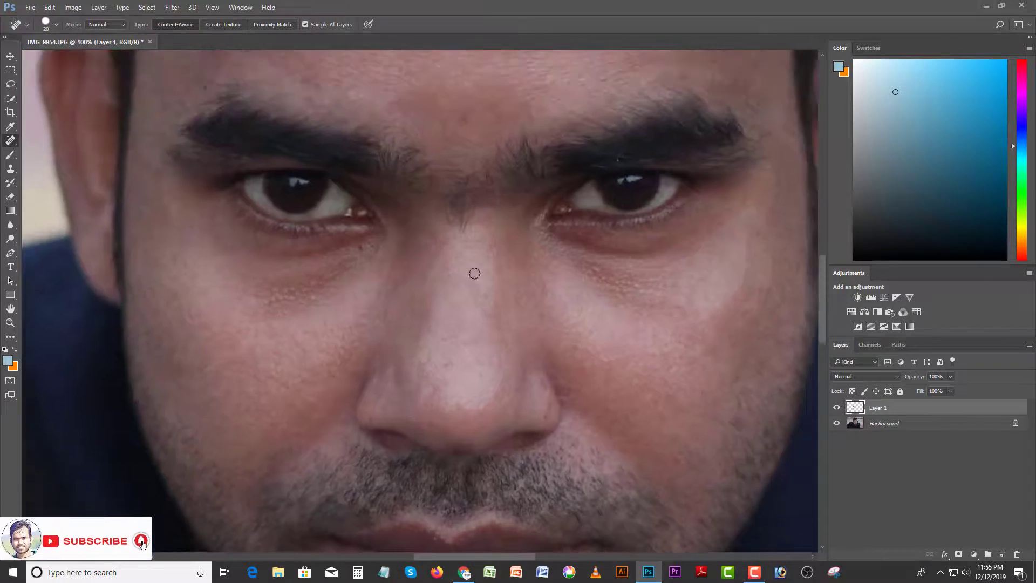
pyautogui.moveTo(474, 273); pyautogui.dragTo(445, 456)
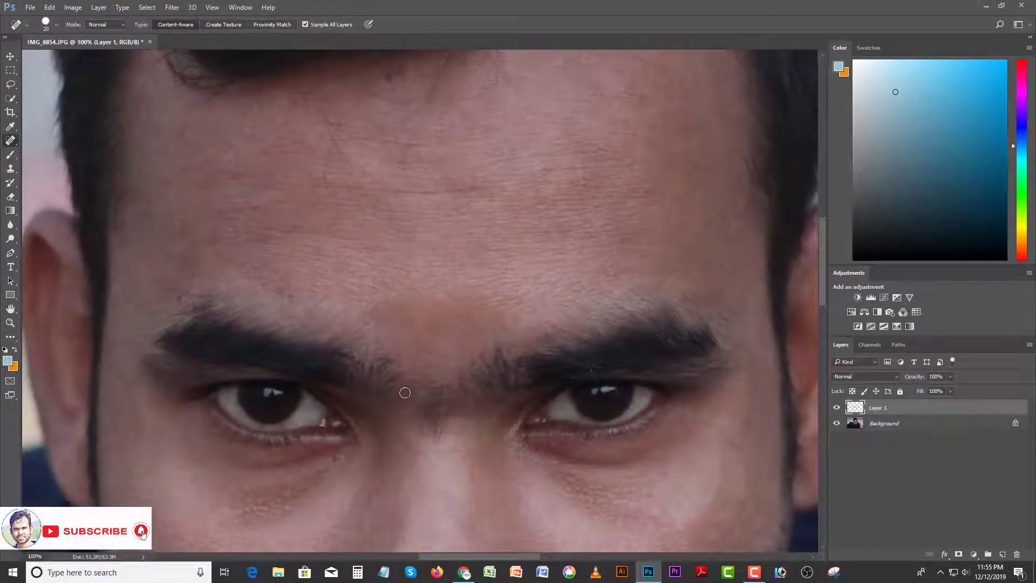
pyautogui.moveTo(354, 335); pyautogui.dragTo(389, 376)
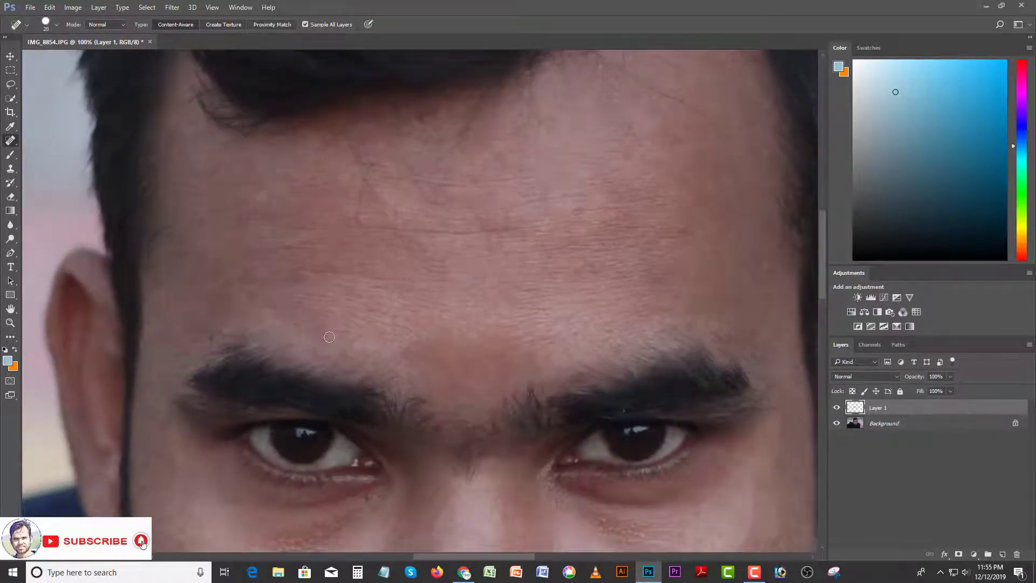
pyautogui.moveTo(290, 324); pyautogui.dragTo(308, 326)
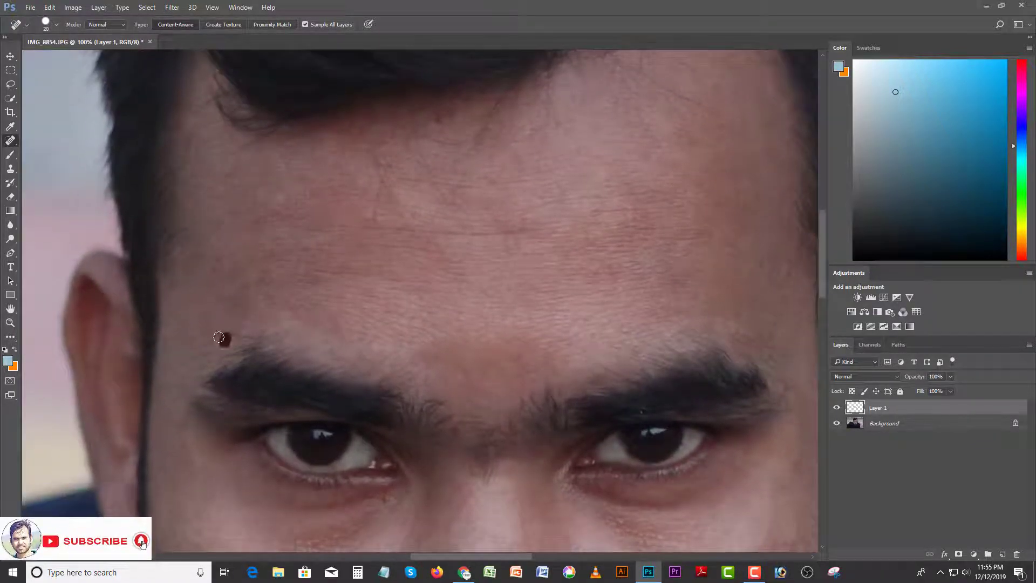
# Heal the long horizontal crease and the thin line crossing the middle of the forehead
pyautogui.moveTo(365, 251)
pyautogui.mouseDown()
pyautogui.moveTo(319, 278)
pyautogui.moveTo(375, 255)
pyautogui.moveTo(477, 254)
pyautogui.mouseUp()
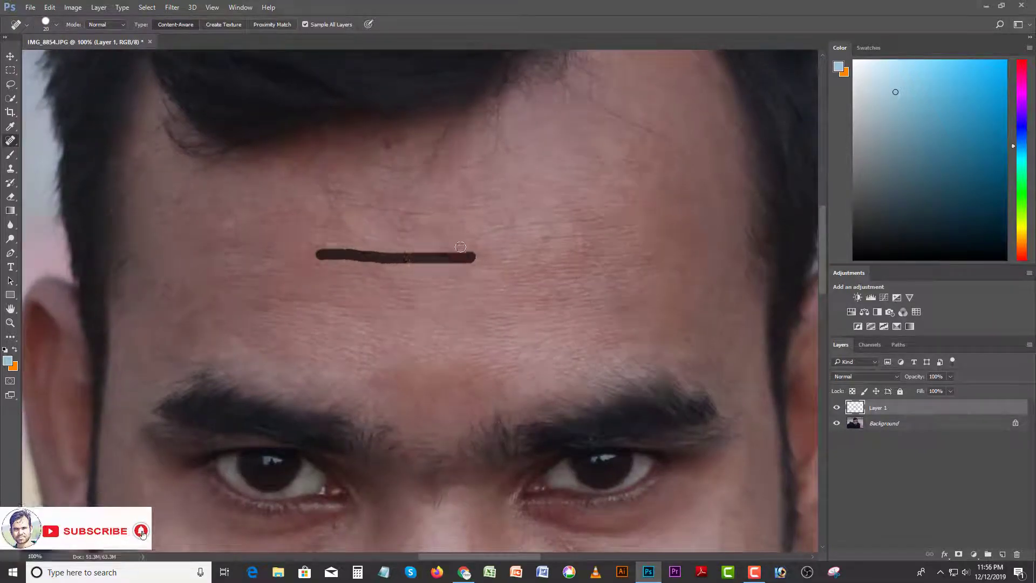
pyautogui.moveTo(390, 240); pyautogui.dragTo(423, 285)
pyautogui.moveTo(403, 321); pyautogui.dragTo(347, 215)
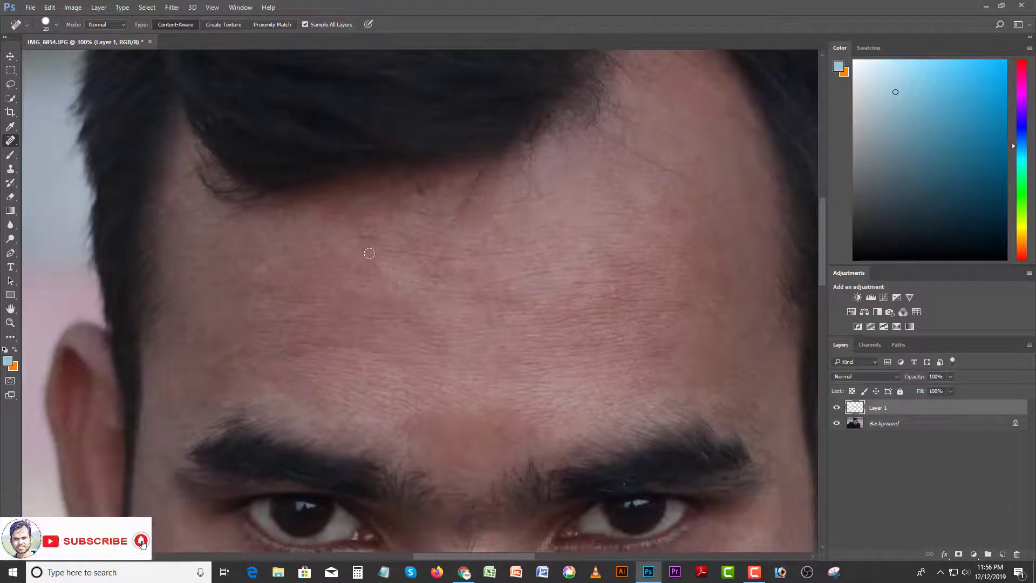
# Heal the marks and fine lines on the upper forehead just below the hairline
pyautogui.moveTo(414, 247)
pyautogui.mouseDown()
pyautogui.moveTo(467, 214)
pyautogui.moveTo(415, 263)
pyautogui.moveTo(446, 218)
pyautogui.moveTo(427, 243)
pyautogui.moveTo(436, 227)
pyautogui.moveTo(385, 262)
pyautogui.mouseUp()
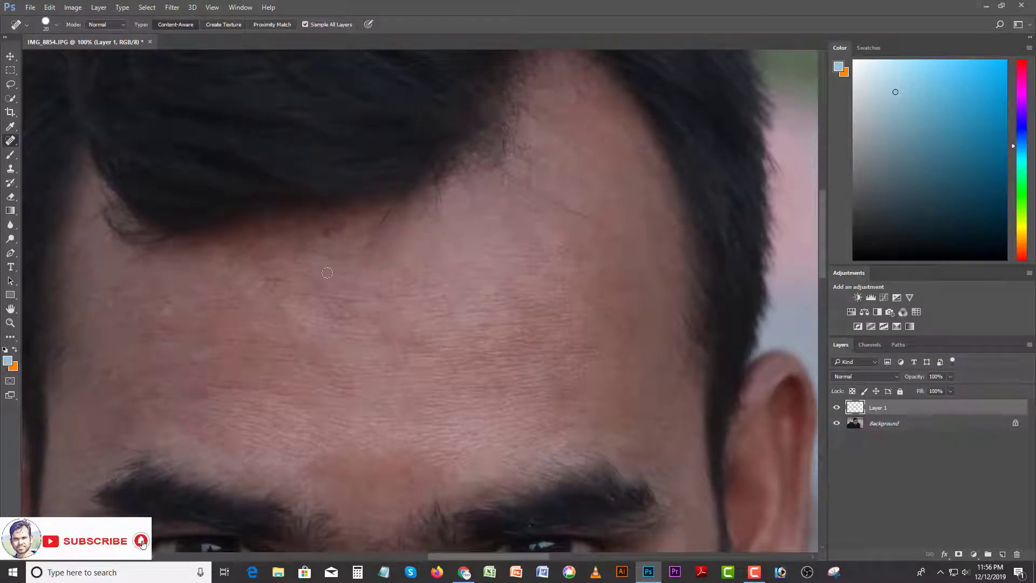
pyautogui.moveTo(312, 251); pyautogui.dragTo(364, 249)
pyautogui.moveTo(292, 292); pyautogui.dragTo(416, 295)
# Remove the stray hair and uneven patches on the right side of the forehead near the receding hairline
pyautogui.moveTo(514, 261); pyautogui.dragTo(386, 319)
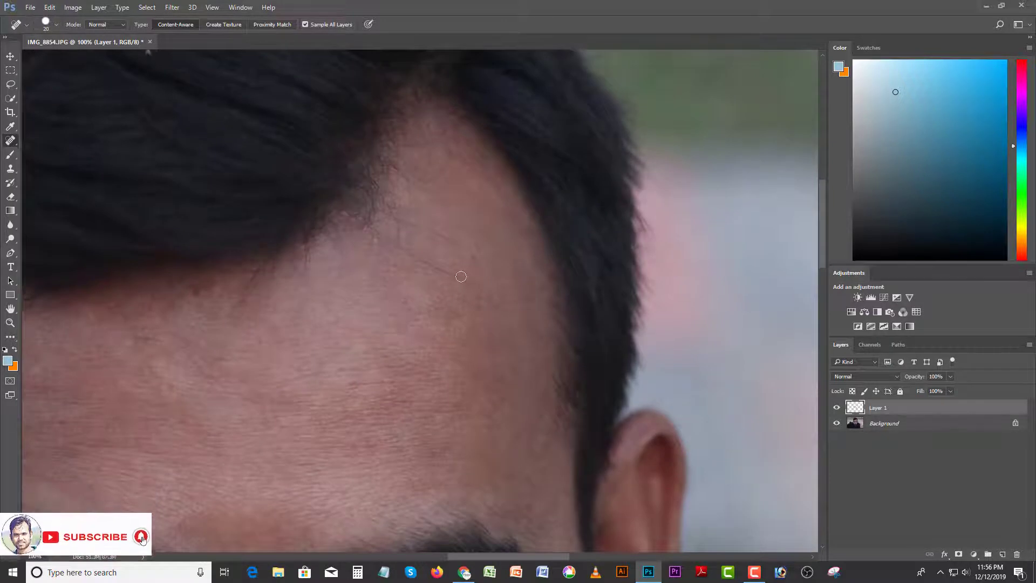
pyautogui.moveTo(458, 275); pyautogui.dragTo(398, 259)
pyautogui.moveTo(458, 240)
pyautogui.mouseDown()
pyautogui.moveTo(404, 227)
pyautogui.moveTo(398, 241)
pyautogui.moveTo(381, 236)
pyautogui.mouseUp()
pyautogui.moveTo(340, 272)
pyautogui.mouseDown()
pyautogui.moveTo(427, 304)
pyautogui.moveTo(426, 271)
pyautogui.mouseUp()
pyautogui.moveTo(436, 314); pyautogui.dragTo(511, 312)
# Heal the remaining small marks on the upper left and central forehead beneath the fringe
pyautogui.moveTo(363, 340); pyautogui.dragTo(501, 317)
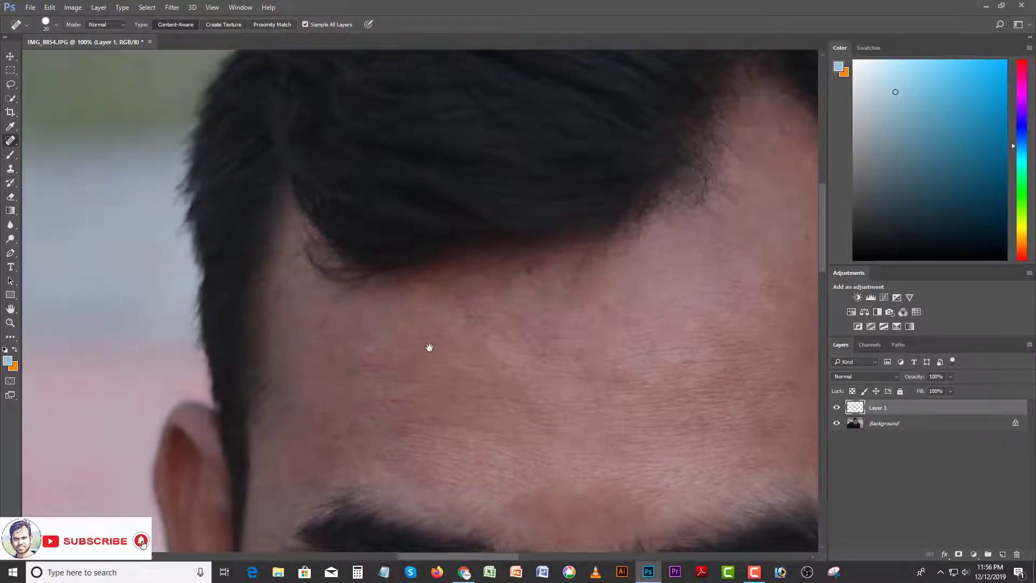
pyautogui.moveTo(430, 347)
pyautogui.mouseDown()
pyautogui.moveTo(369, 340)
pyautogui.moveTo(437, 313)
pyautogui.moveTo(426, 302)
pyautogui.moveTo(451, 295)
pyautogui.moveTo(443, 280)
pyautogui.mouseUp()
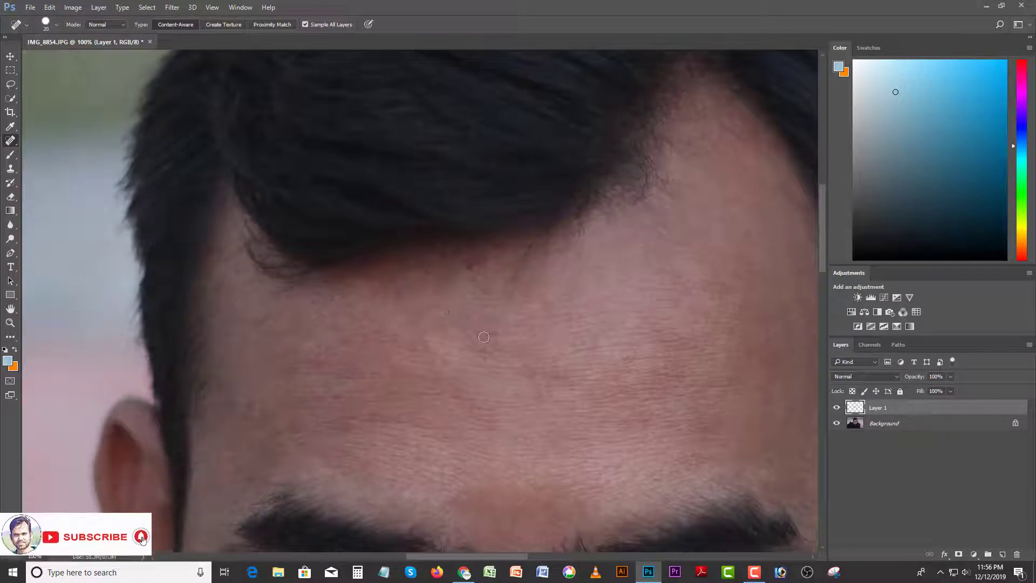
pyautogui.moveTo(473, 348)
pyautogui.mouseDown()
pyautogui.moveTo(517, 348)
pyautogui.moveTo(500, 359)
pyautogui.moveTo(562, 343)
pyautogui.mouseUp()
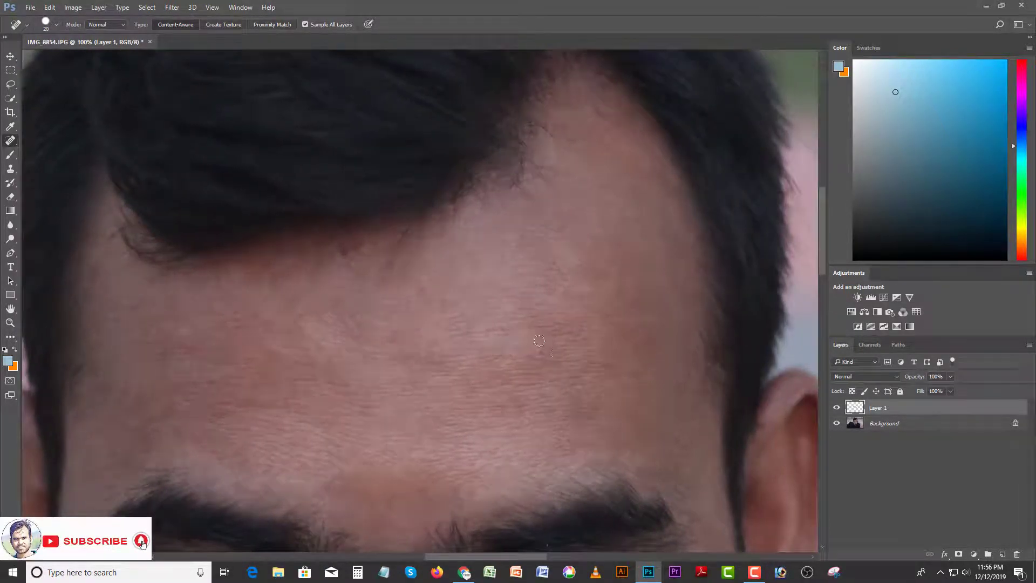
# Heal the remaining fine lines and dark marks on the central and right forehead above the eyebrows
pyautogui.moveTo(468, 252); pyautogui.dragTo(521, 304)
pyautogui.moveTo(464, 252); pyautogui.dragTo(520, 304)
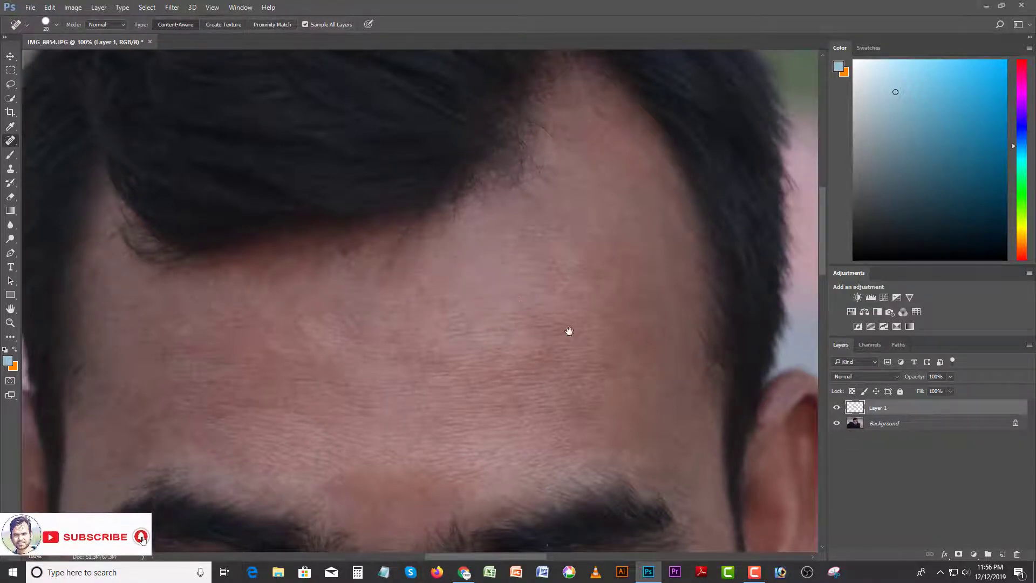
pyautogui.moveTo(569, 333)
pyautogui.mouseDown()
pyautogui.moveTo(477, 328)
pyautogui.moveTo(474, 281)
pyautogui.mouseUp()
pyautogui.moveTo(438, 311); pyautogui.dragTo(472, 309)
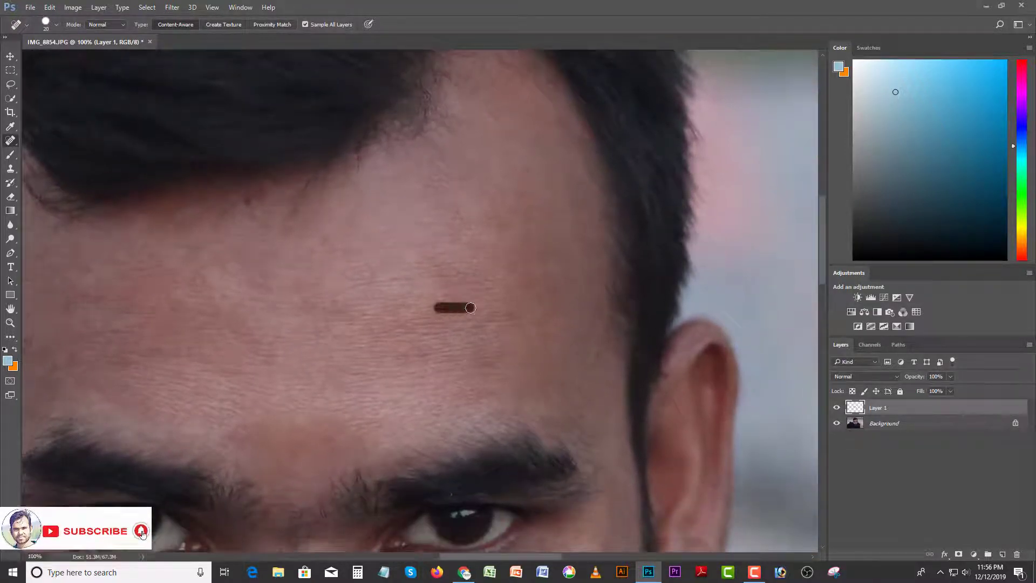
pyautogui.moveTo(418, 355); pyautogui.dragTo(447, 355)
pyautogui.moveTo(354, 349)
pyautogui.mouseDown()
pyautogui.moveTo(430, 349)
pyautogui.moveTo(396, 260)
pyautogui.mouseUp()
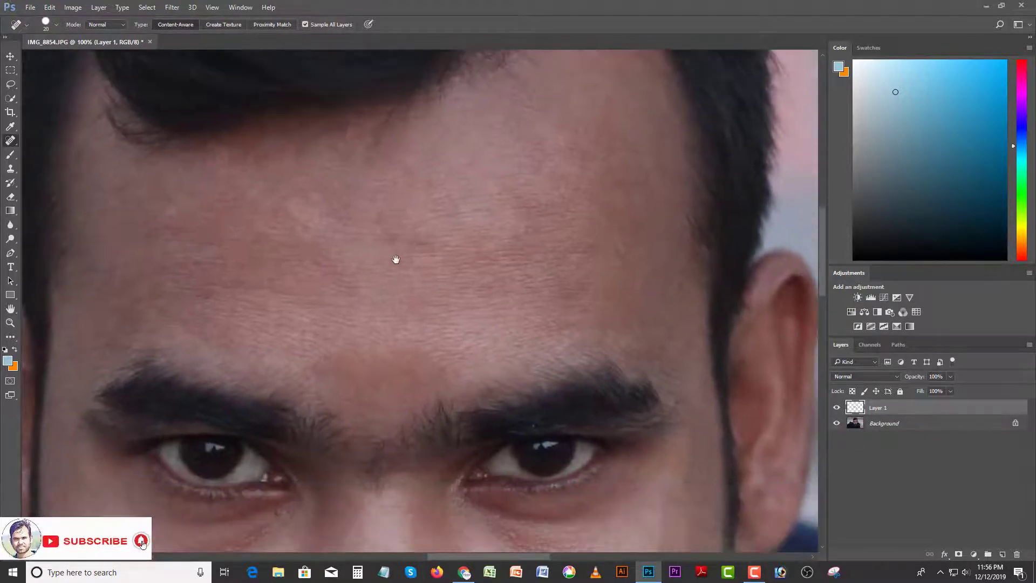
pyautogui.moveTo(310, 314); pyautogui.dragTo(364, 295)
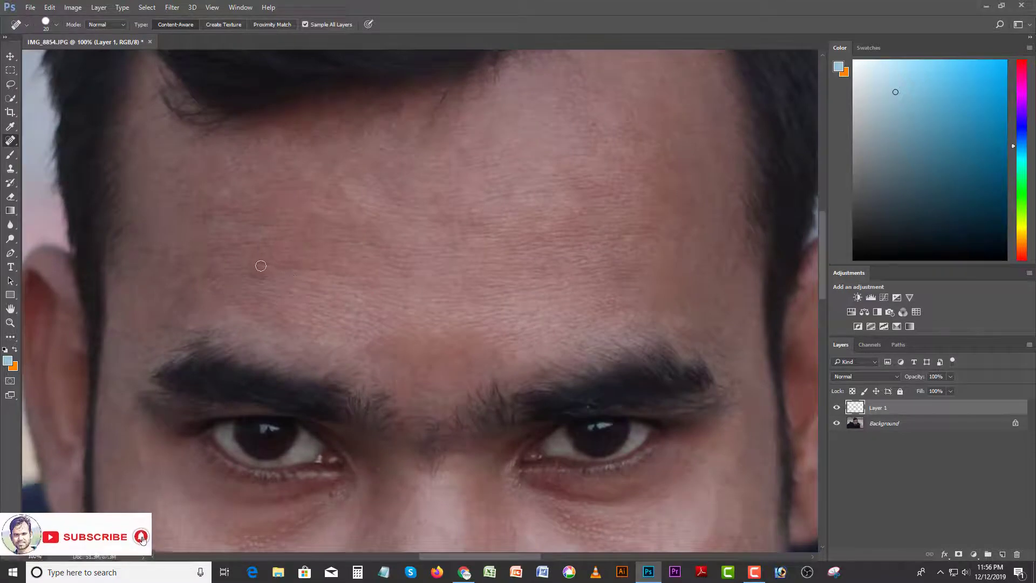
pyautogui.moveTo(287, 266); pyautogui.dragTo(397, 274)
# Inspect the healed face up close and compare the whole portrait with and without the retouching layer
pyautogui.moveTo(378, 321); pyautogui.dragTo(294, 262)
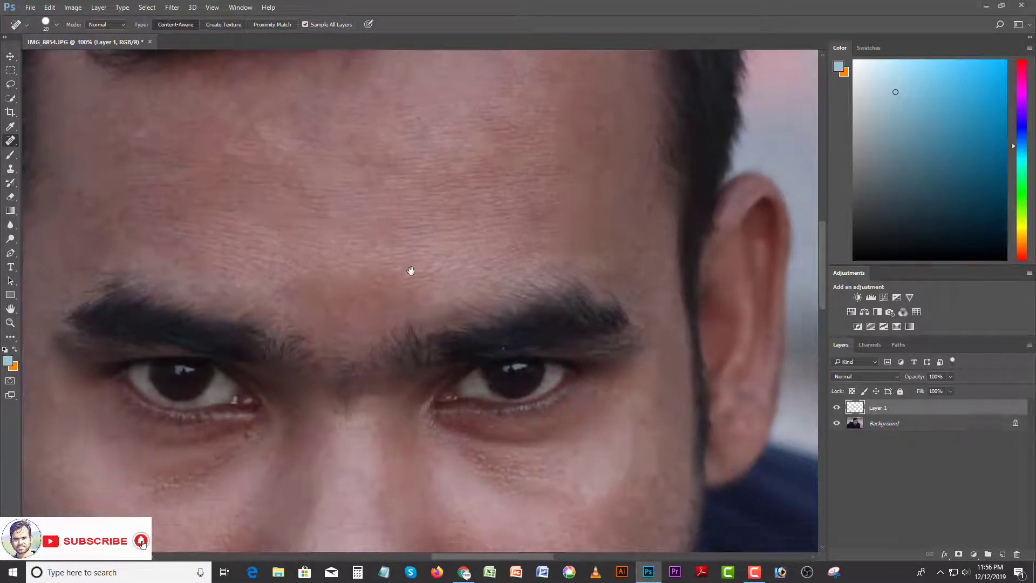
pyautogui.moveTo(418, 265); pyautogui.dragTo(468, 166)
pyautogui.moveTo(423, 321); pyautogui.dragTo(305, 244)
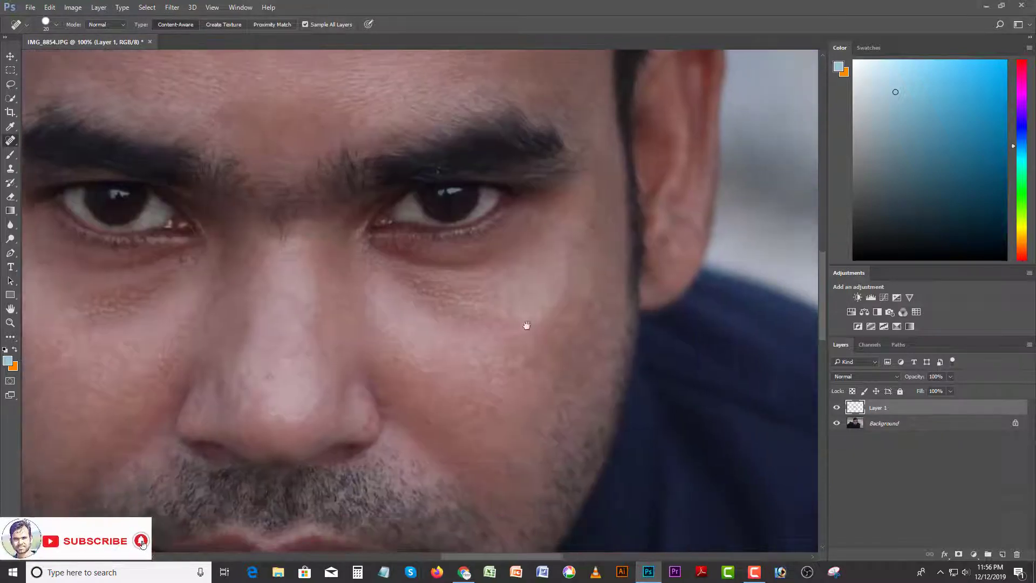
pyautogui.moveTo(392, 318); pyautogui.dragTo(503, 447)
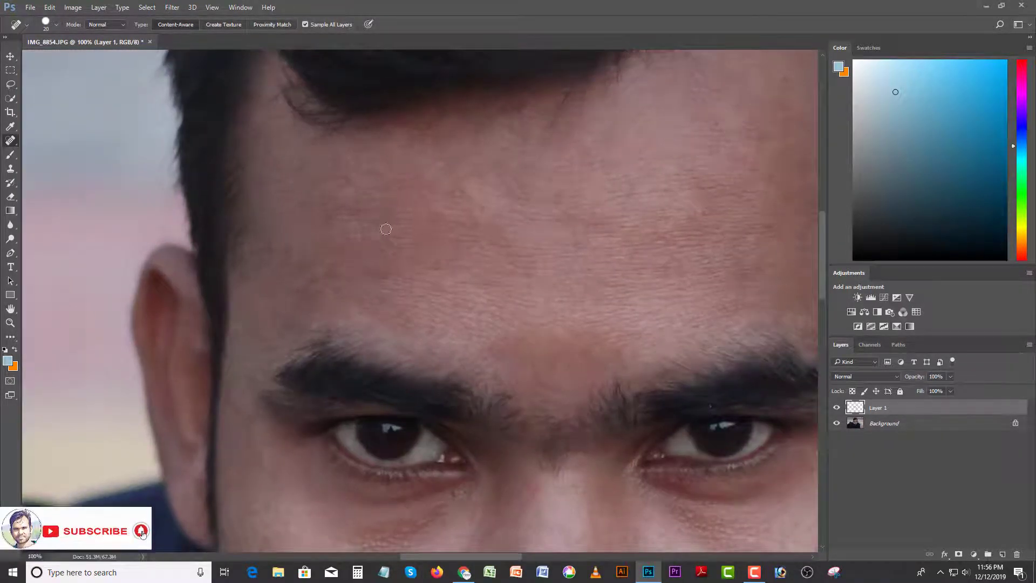
pyautogui.click(10, 322)
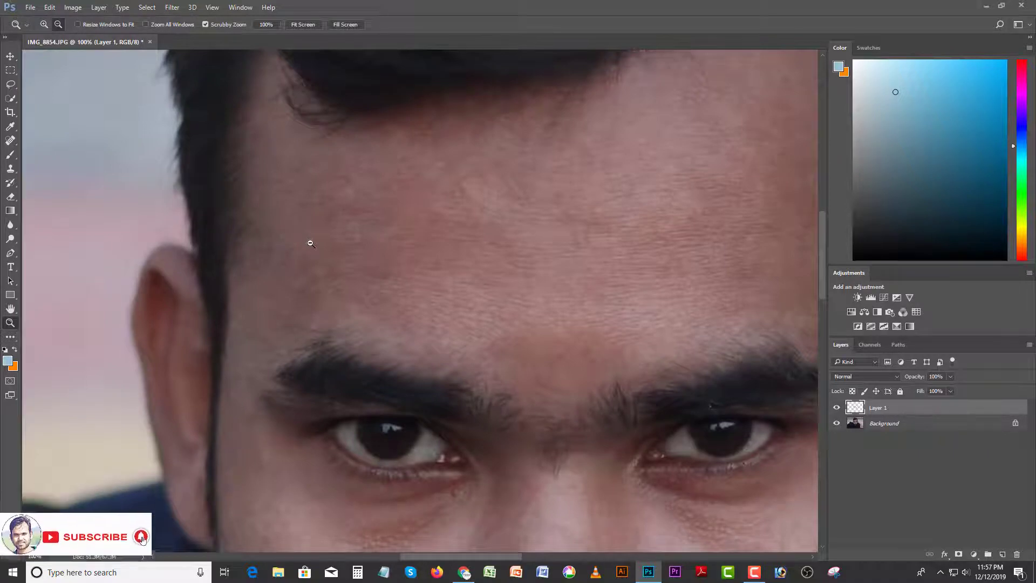
pyautogui.keyDown('alt'); pyautogui.click(324, 254); pyautogui.keyUp('alt')
pyautogui.keyDown('alt'); pyautogui.click(346, 270); pyautogui.keyUp('alt')
pyautogui.keyDown('alt'); pyautogui.click(370, 282); pyautogui.keyUp('alt')
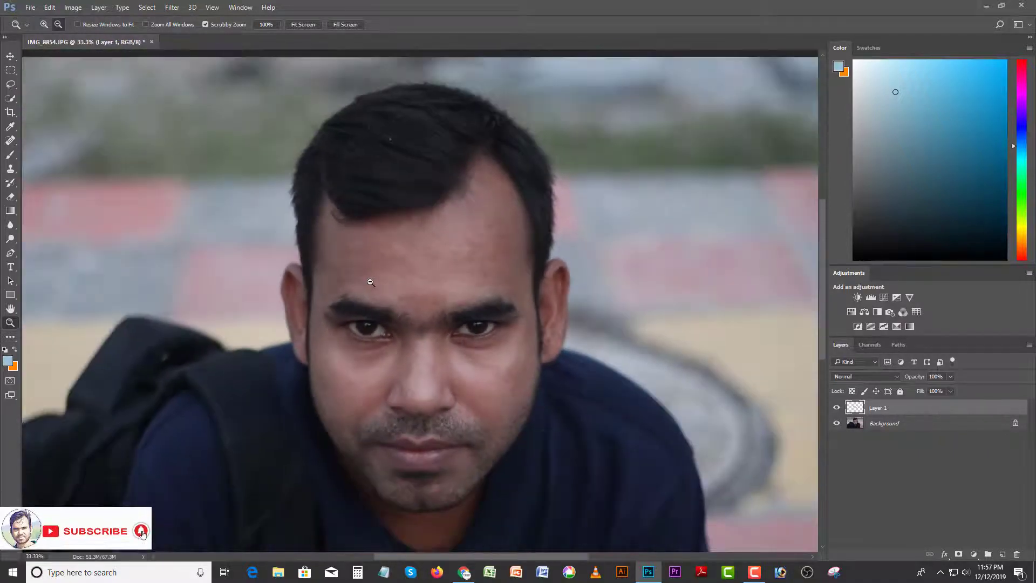
pyautogui.scroll(-2, 466, 389)
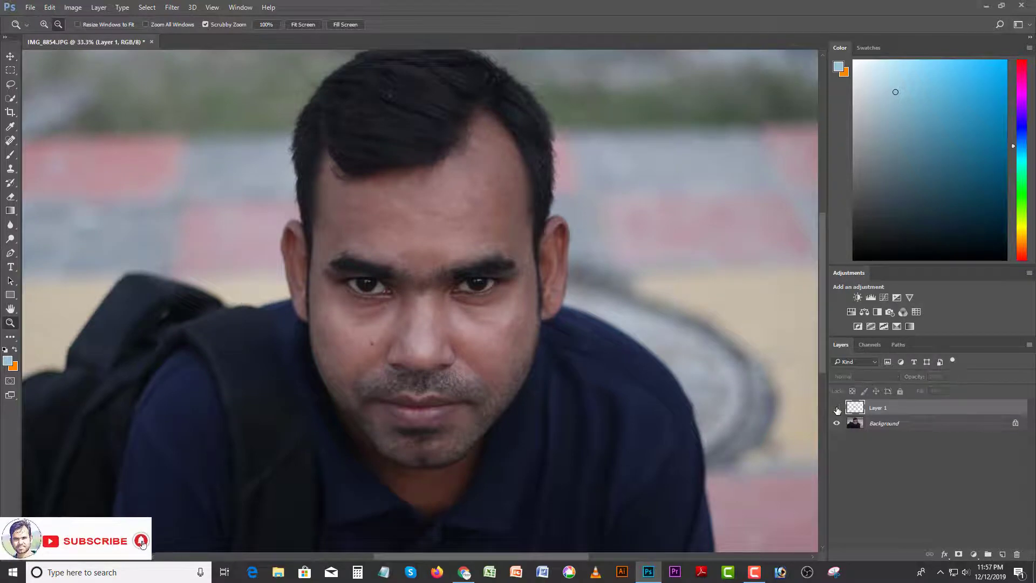
pyautogui.click(837, 408)
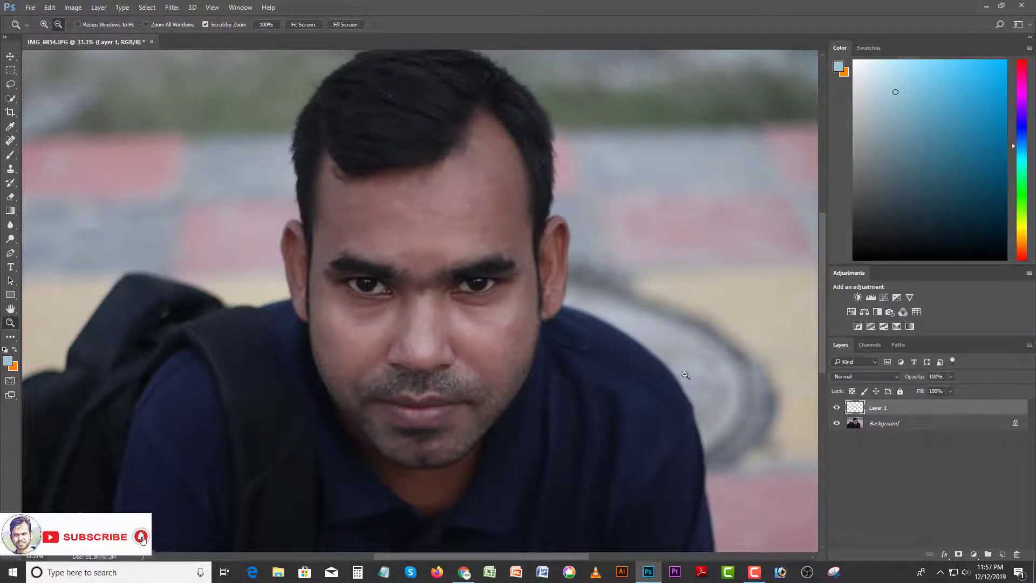
pyautogui.click(837, 409)
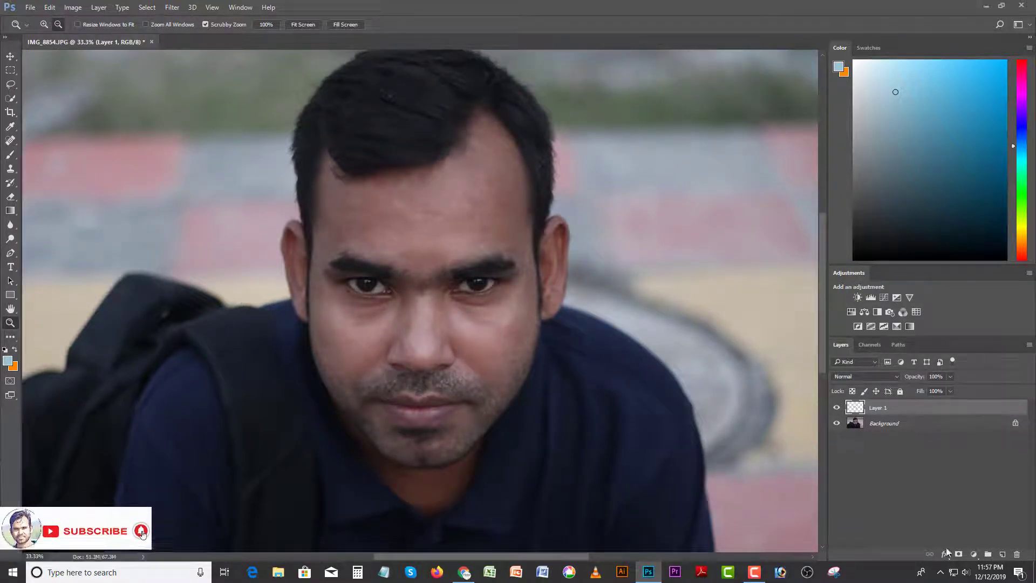
# Add a Curves adjustment layer above the healing layer and raise the RGB curve's midpoint to brighten the image strongly
pyautogui.click(99, 7)
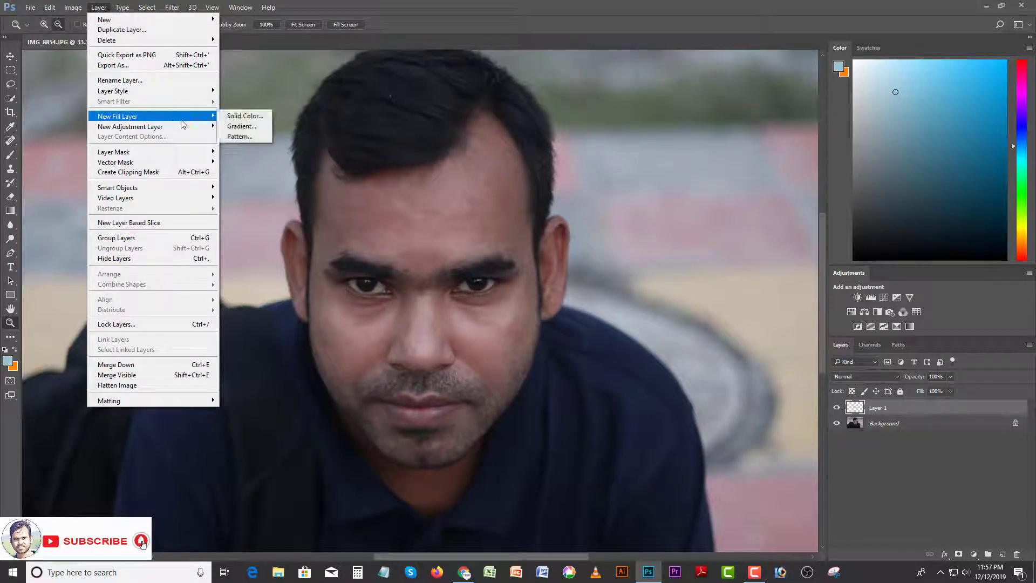
pyautogui.moveTo(178, 128)
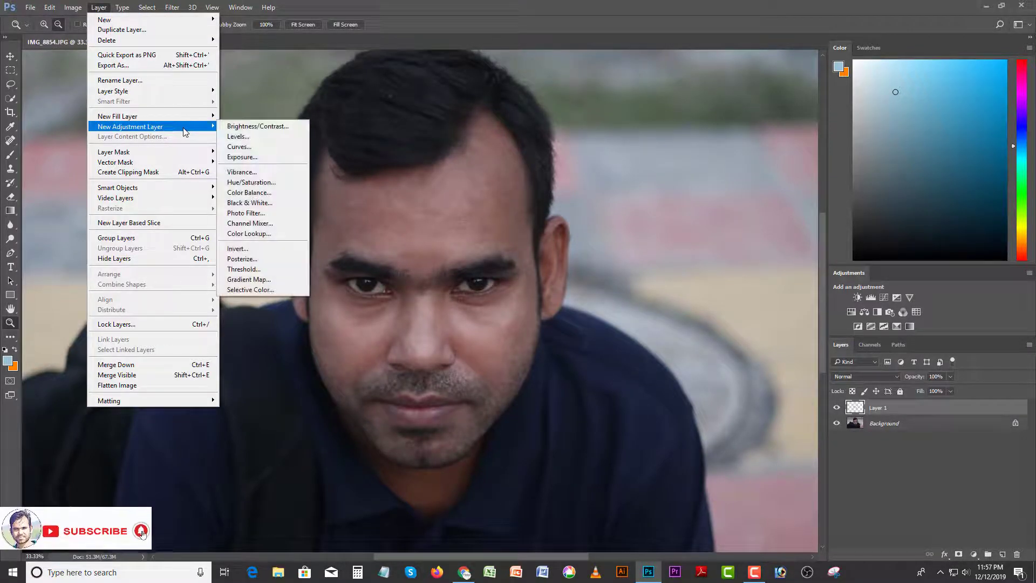
pyautogui.click(250, 148)
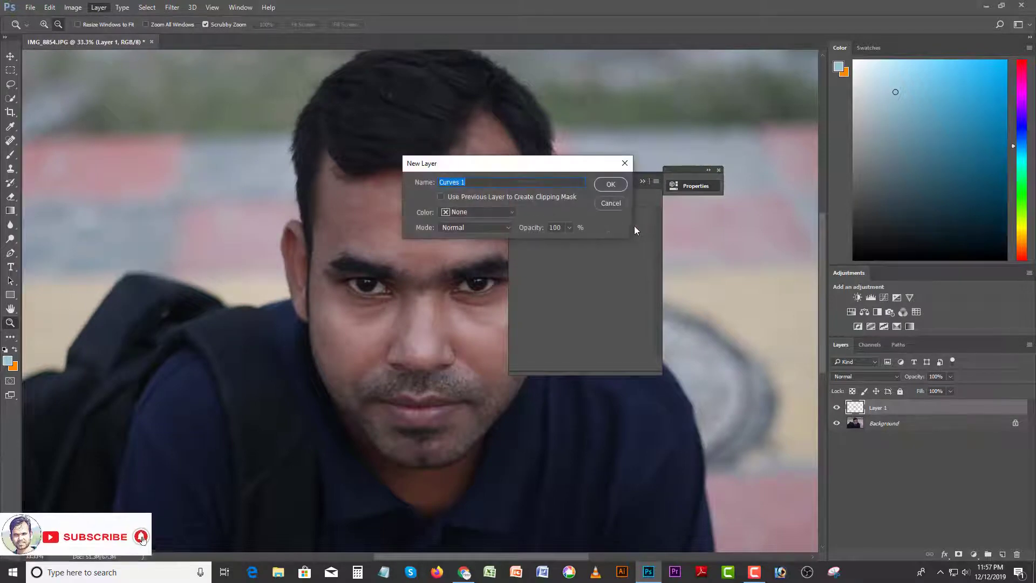
pyautogui.click(611, 184)
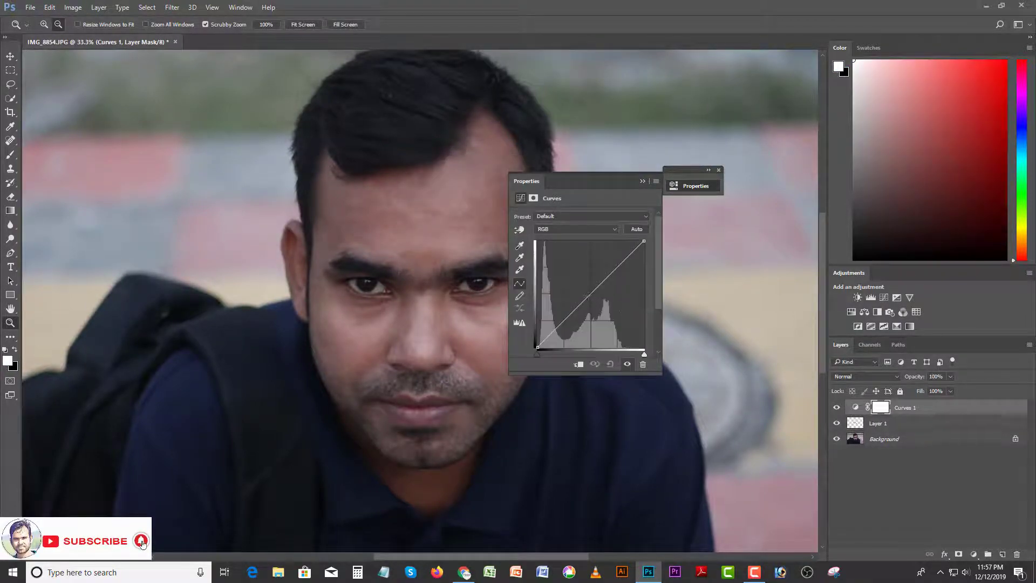
pyautogui.moveTo(590, 295); pyautogui.dragTo(583, 288)
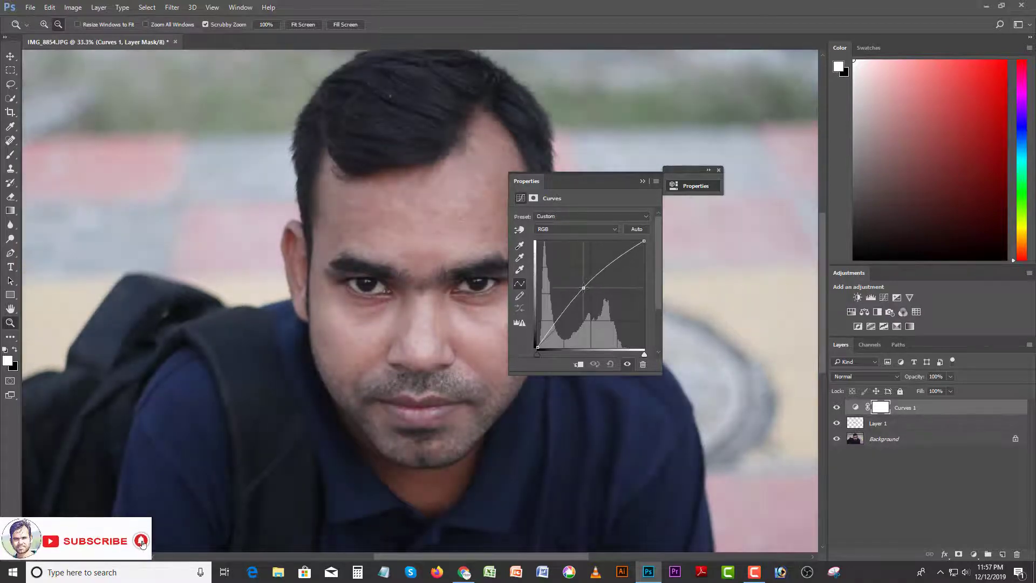
pyautogui.moveTo(584, 289); pyautogui.dragTo(577, 282)
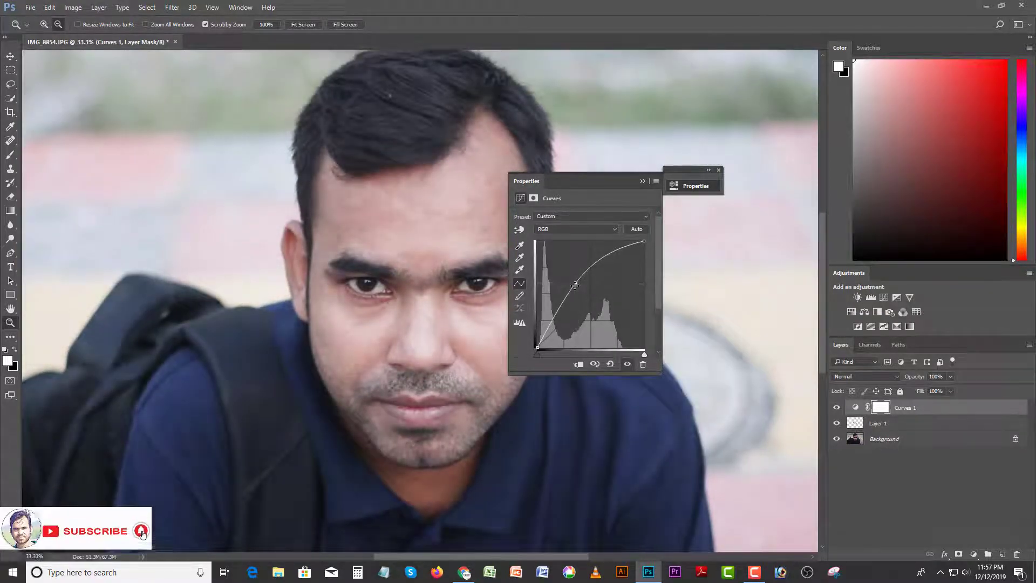
pyautogui.moveTo(576, 282); pyautogui.dragTo(569, 279)
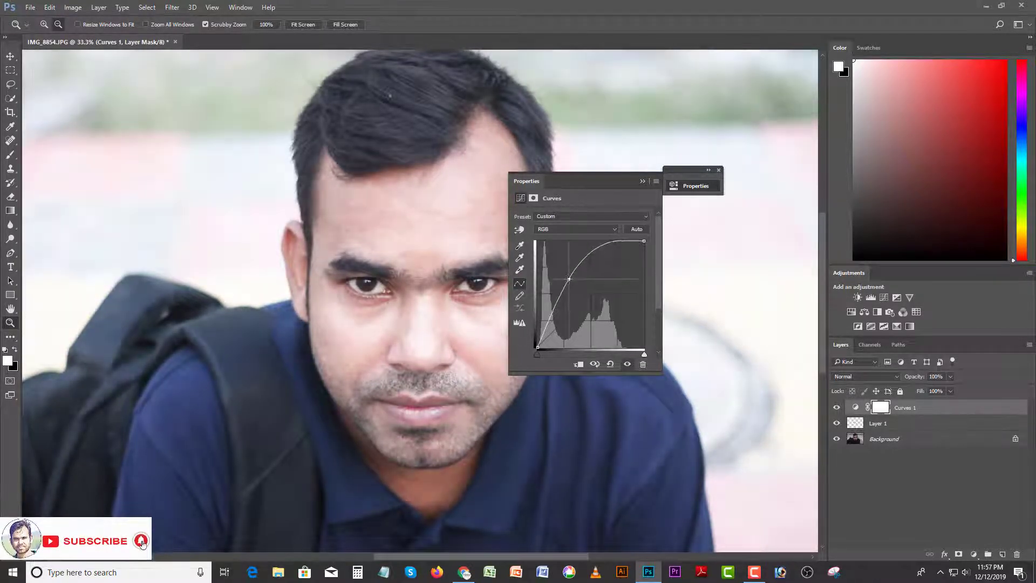
pyautogui.click(642, 181)
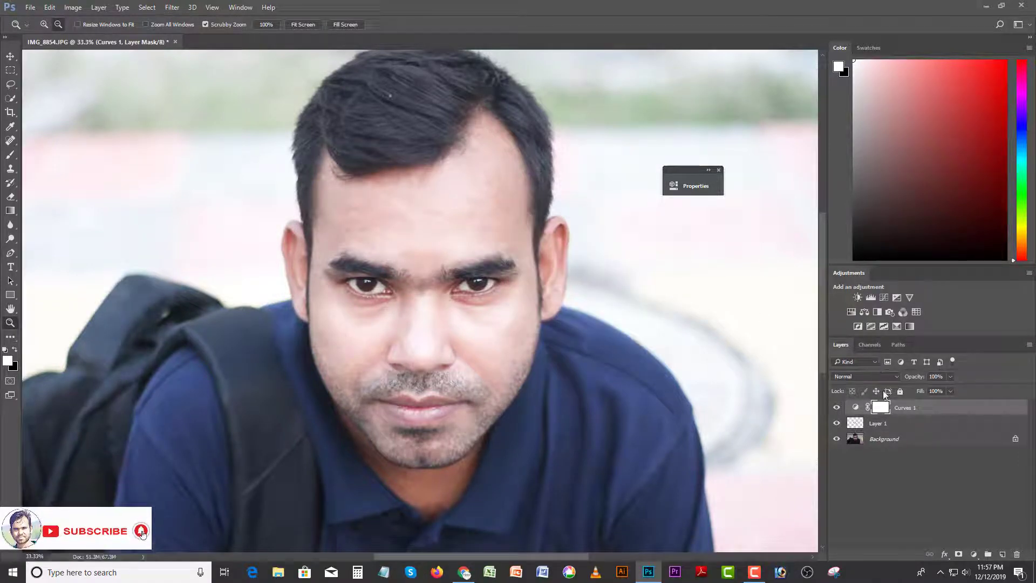
# Set the Curves layer's blend mode to Luminosity and invert its mask to black
pyautogui.click(856, 376)
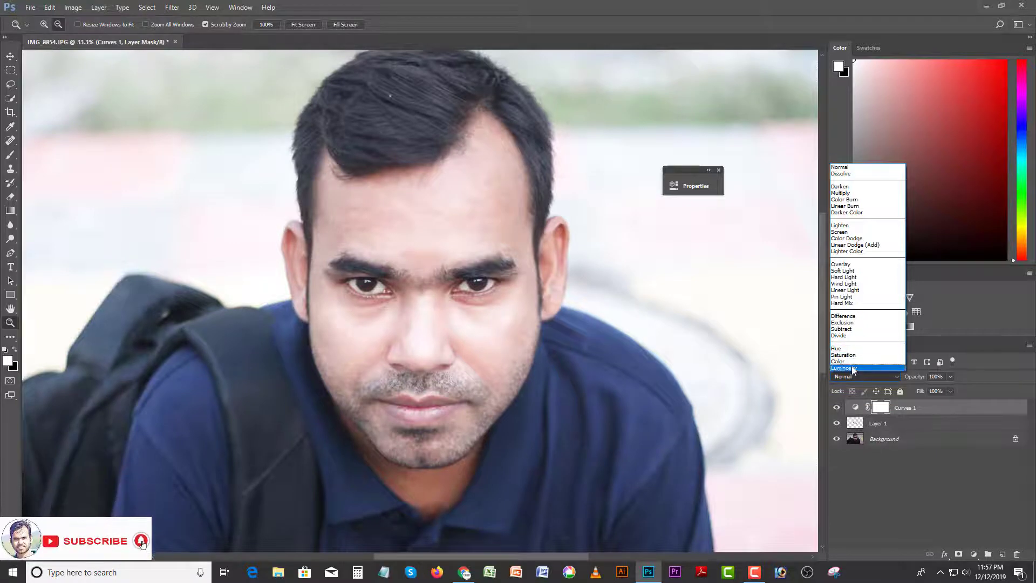
pyautogui.click(851, 367)
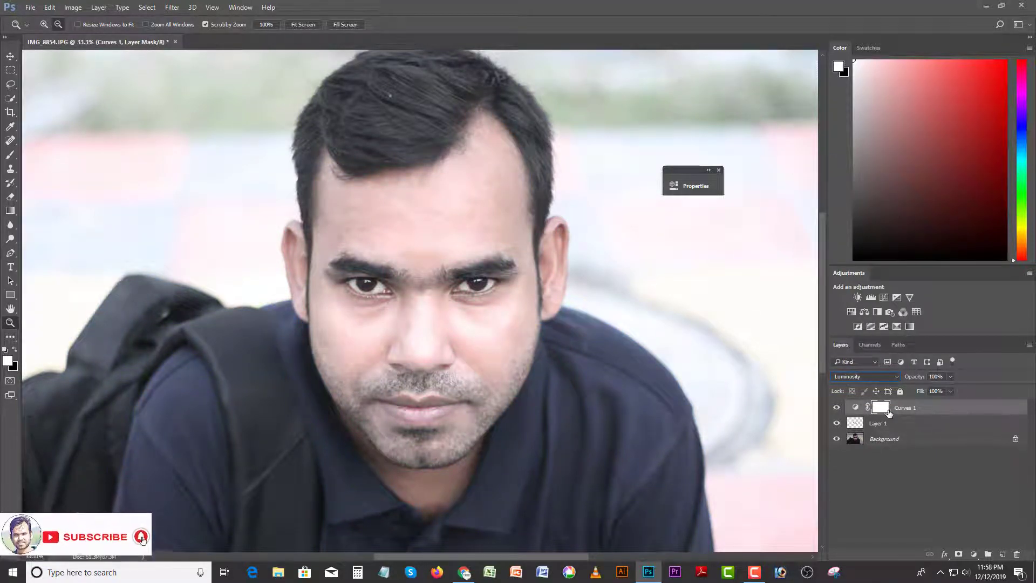
pyautogui.hotkey('ctrl', 'i')
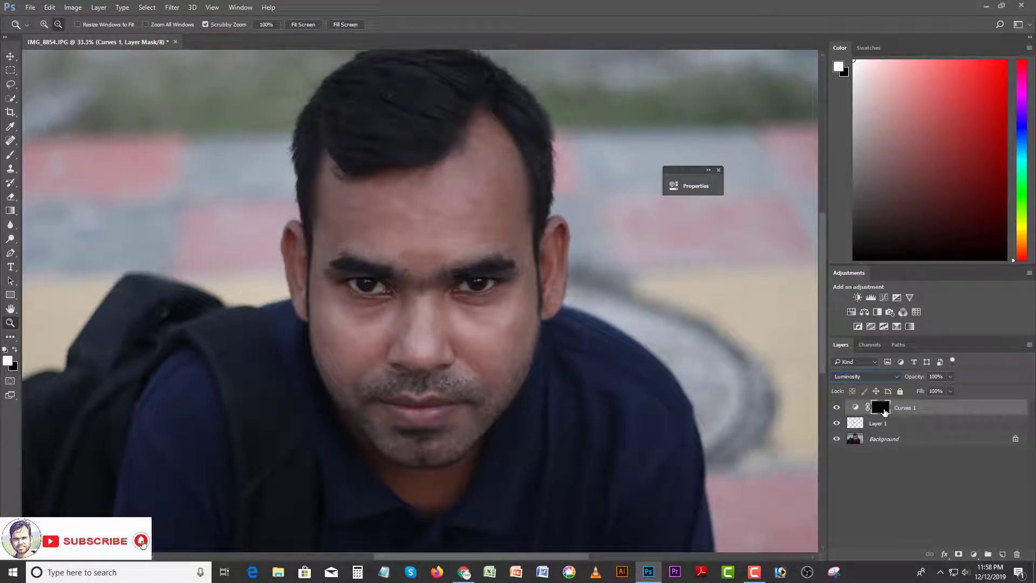
# Switch to the Brush tool for painting on the Curves mask and enlarge the face to 66.7%
pyautogui.click(10, 155)
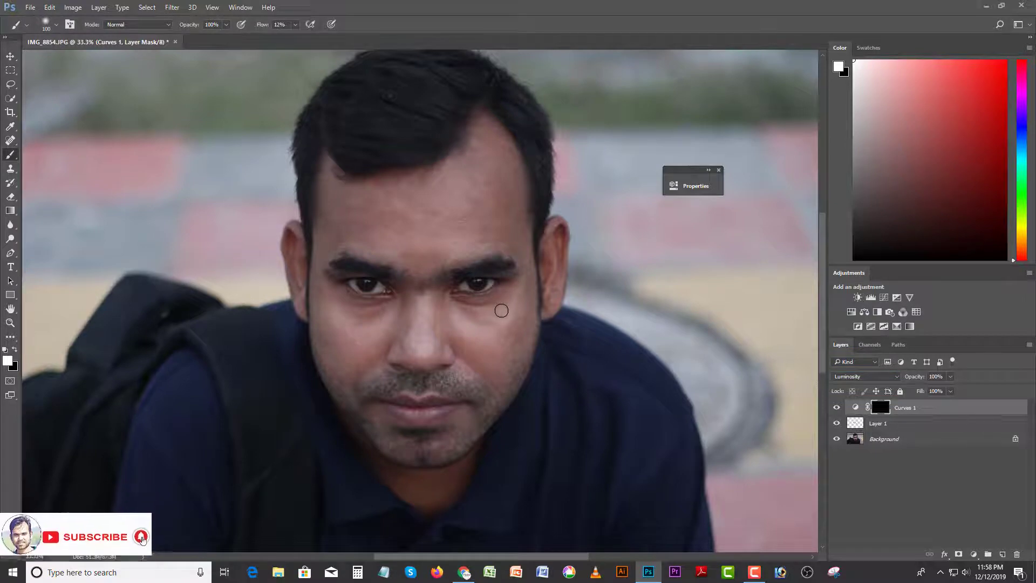
pyautogui.keyDown('ctrl'); pyautogui.click(500, 308); pyautogui.keyUp('ctrl')
pyautogui.keyDown('ctrl'); pyautogui.click(502, 312); pyautogui.keyUp('ctrl')
# Try brightening the skin under the right-hand eye on the Curves mask with the brush at 12% flow
pyautogui.moveTo(445, 319)
pyautogui.mouseDown()
pyautogui.moveTo(487, 336)
pyautogui.moveTo(486, 305)
pyautogui.moveTo(553, 278)
pyautogui.mouseUp()
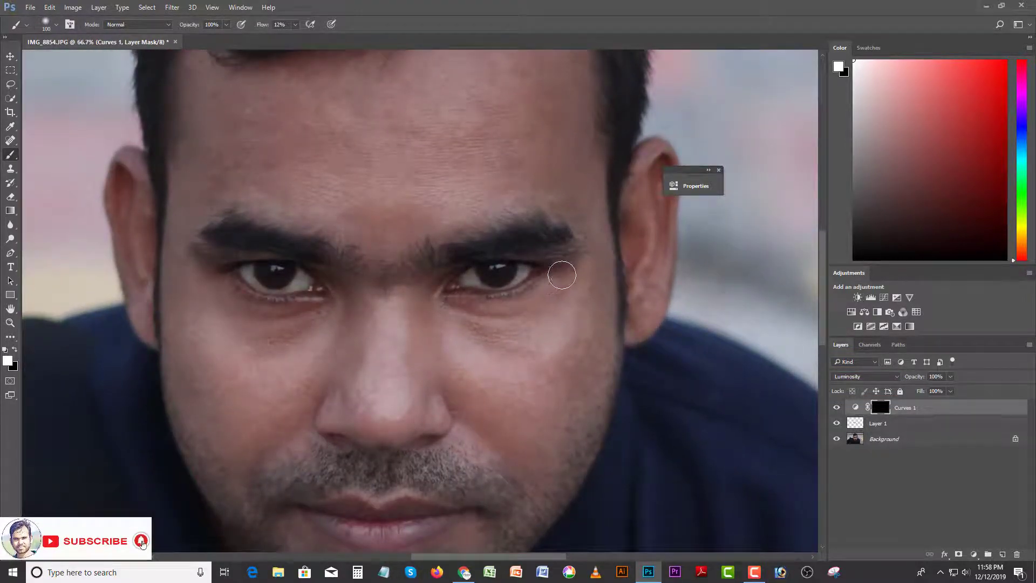
pyautogui.moveTo(495, 354)
pyautogui.mouseDown()
pyautogui.moveTo(476, 328)
pyautogui.moveTo(527, 330)
pyautogui.moveTo(550, 308)
pyautogui.mouseUp()
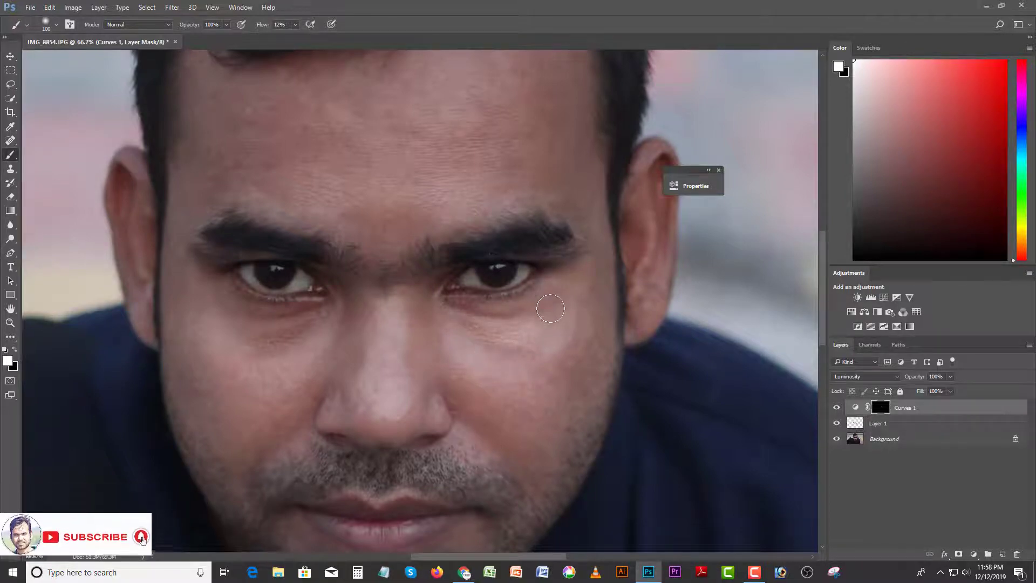
pyautogui.hotkey('ctrl', 'alt', 'z')
pyautogui.hotkey('ctrl', 'alt', 'z')
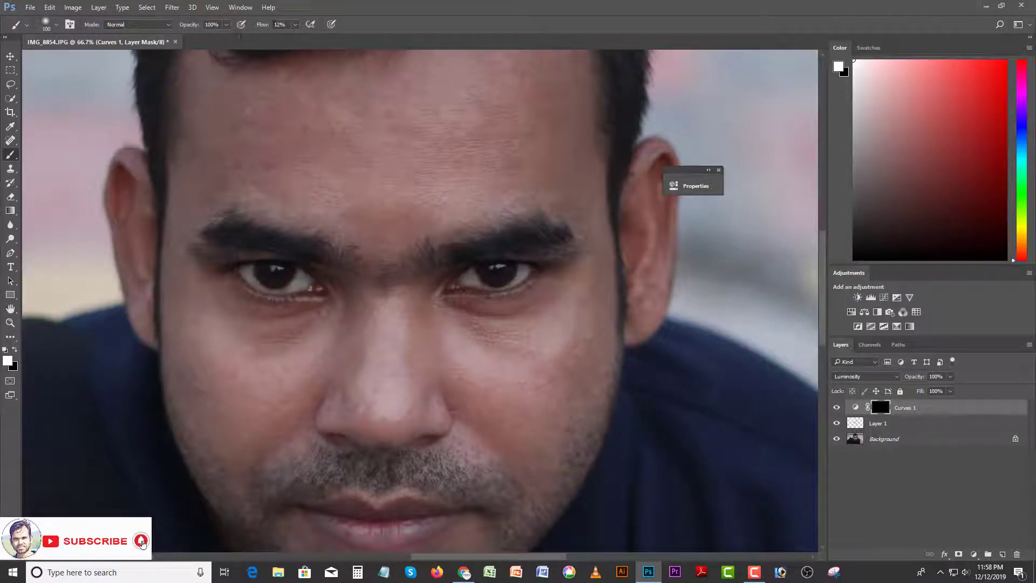
# Set the brush flow to 8% and its opacity to 50%
pyautogui.click(297, 25)
pyautogui.moveTo(294, 38); pyautogui.dragTo(292, 38)
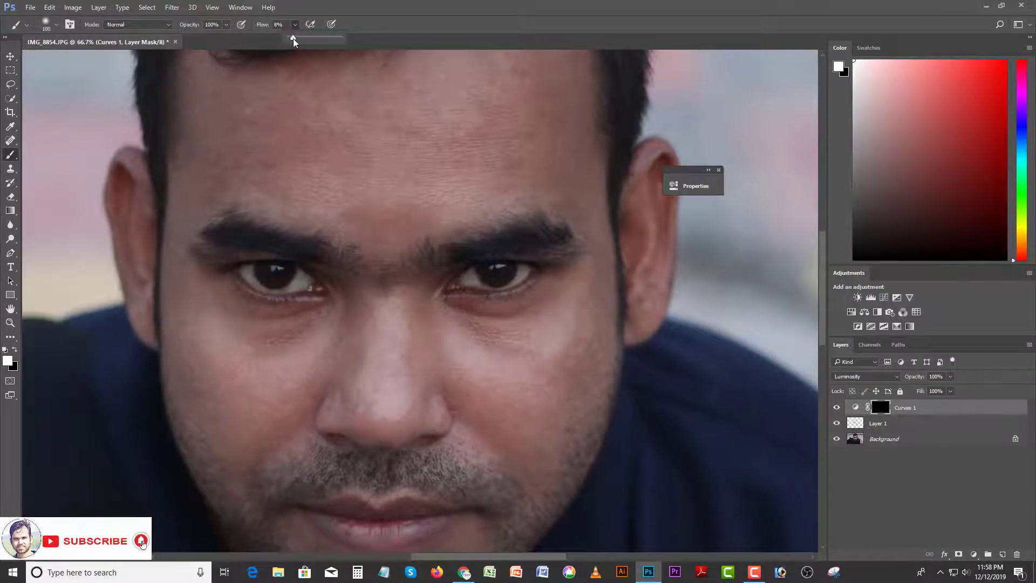
pyautogui.click(226, 25)
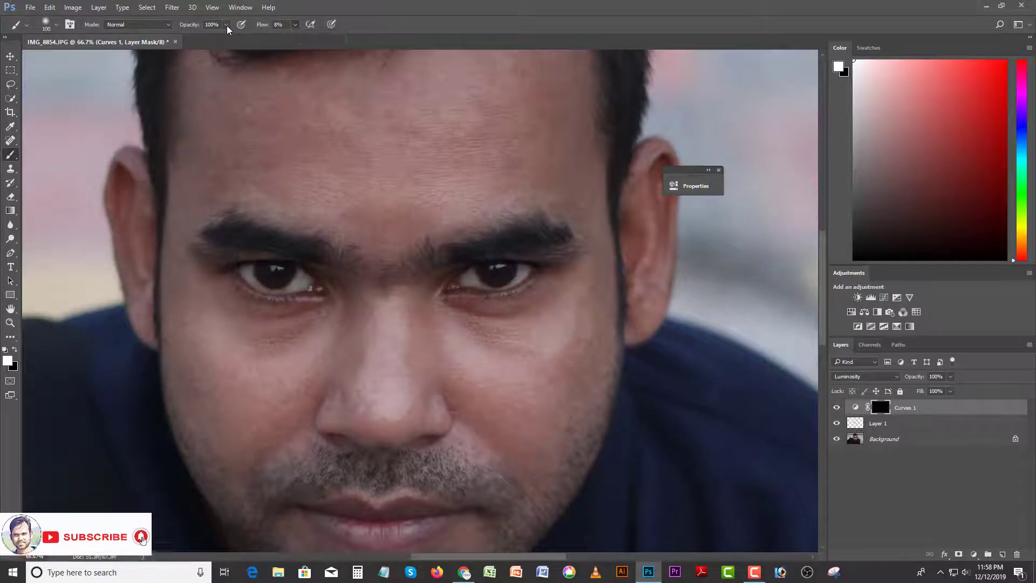
pyautogui.moveTo(227, 37); pyautogui.dragTo(202, 42)
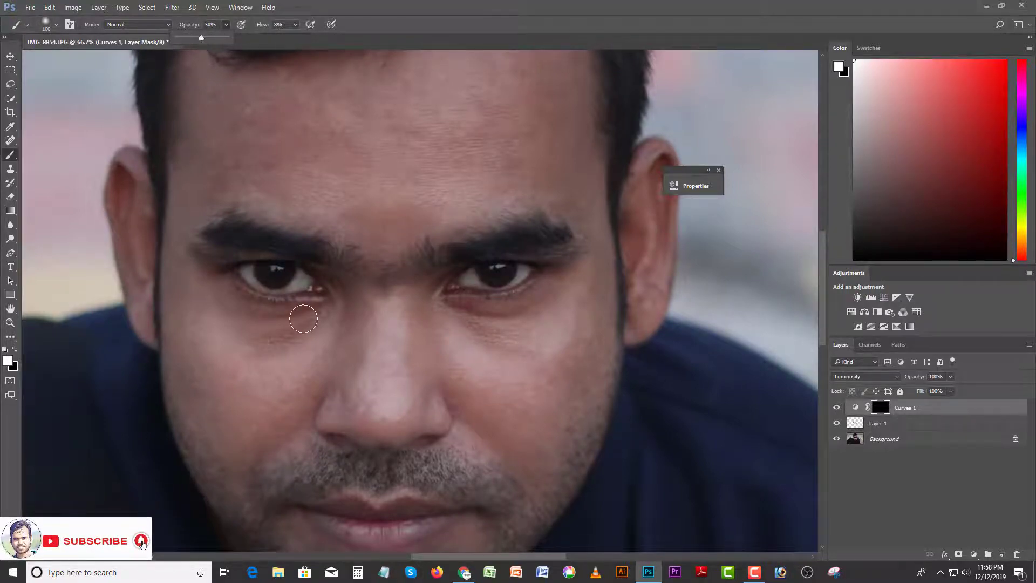
# Paint on the Curves mask at low flow to brighten the dark skin under the eyes and on the cheeks, chin and forehead
pyautogui.moveTo(232, 294)
pyautogui.mouseDown()
pyautogui.moveTo(273, 311)
pyautogui.moveTo(322, 304)
pyautogui.moveTo(260, 311)
pyautogui.mouseUp()
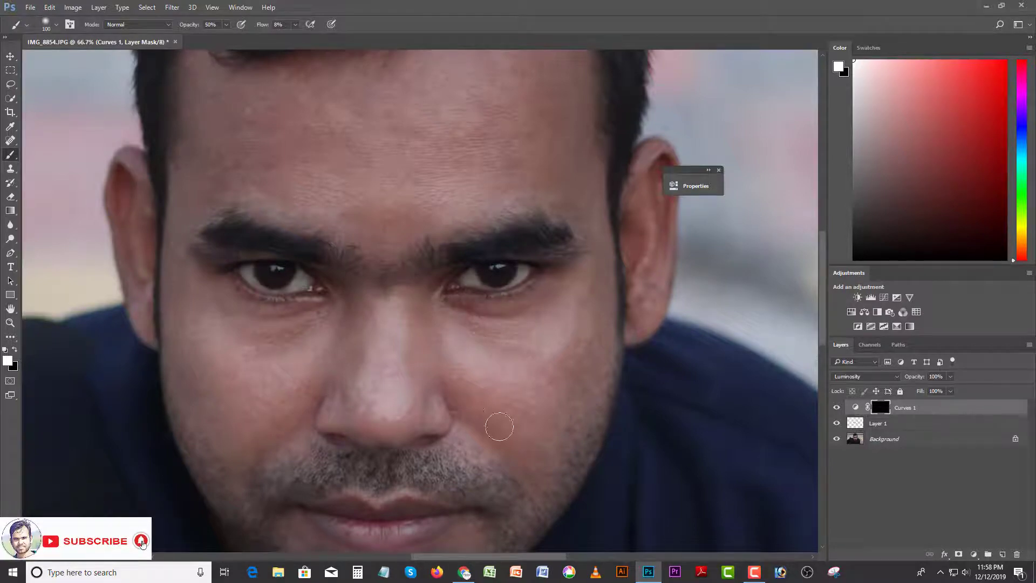
pyautogui.moveTo(492, 424); pyautogui.dragTo(463, 340)
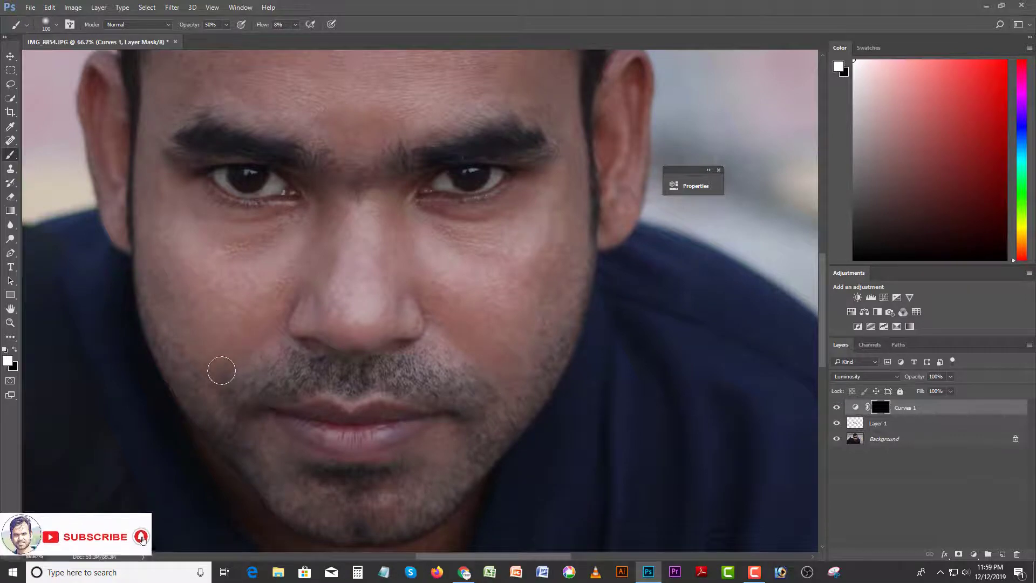
pyautogui.moveTo(403, 426); pyautogui.dragTo(402, 328)
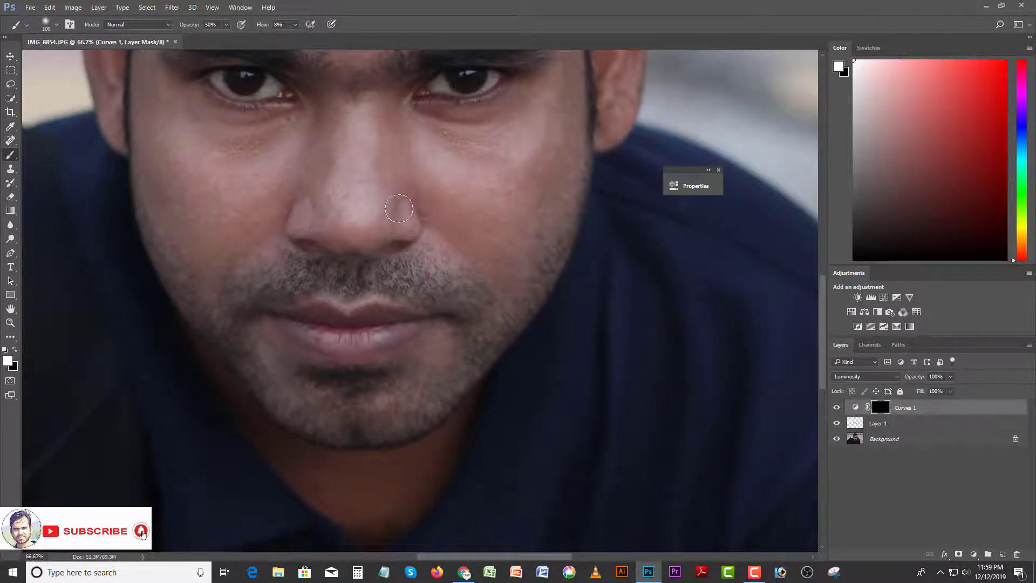
pyautogui.scroll(5, 400, 209)
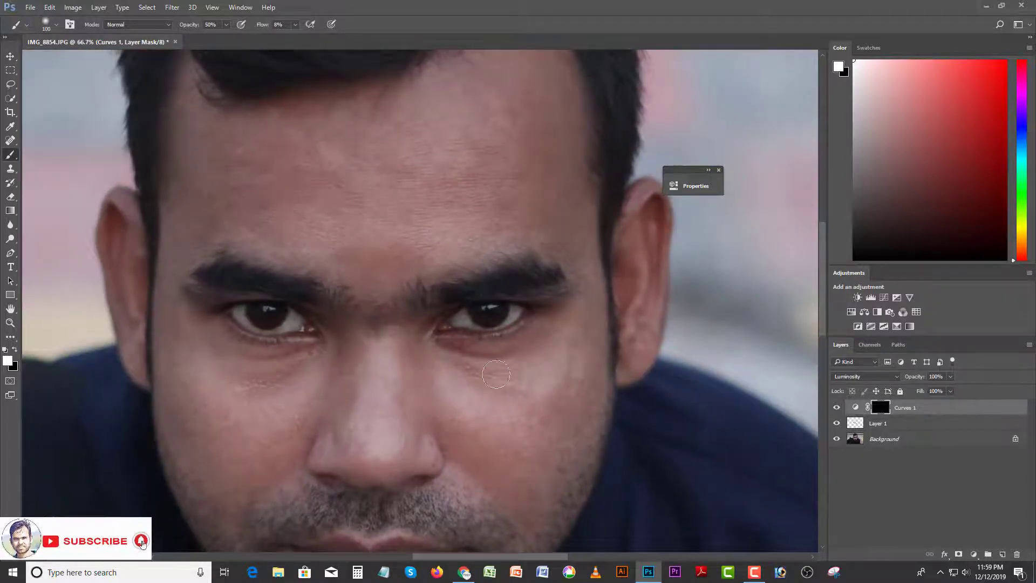
pyautogui.moveTo(270, 284); pyautogui.dragTo(356, 309)
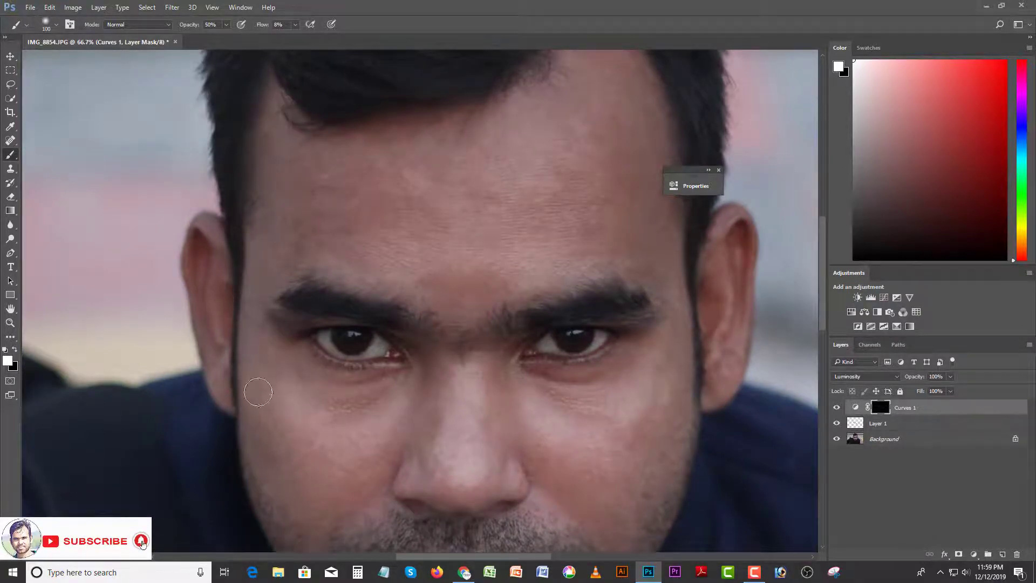
pyautogui.moveTo(306, 410); pyautogui.dragTo(274, 276)
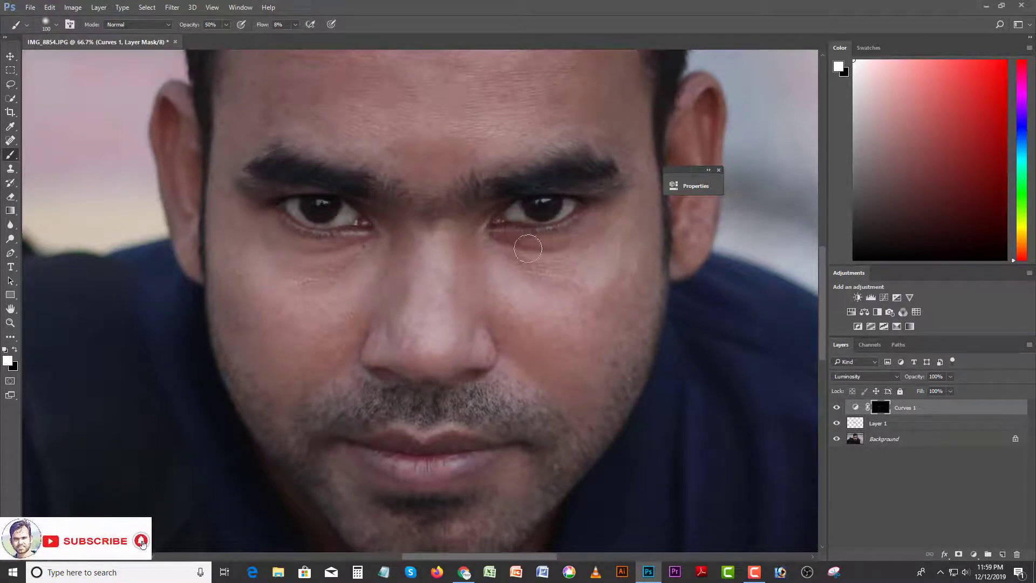
pyautogui.press('space')
pyautogui.moveTo(338, 253); pyautogui.dragTo(327, 252)
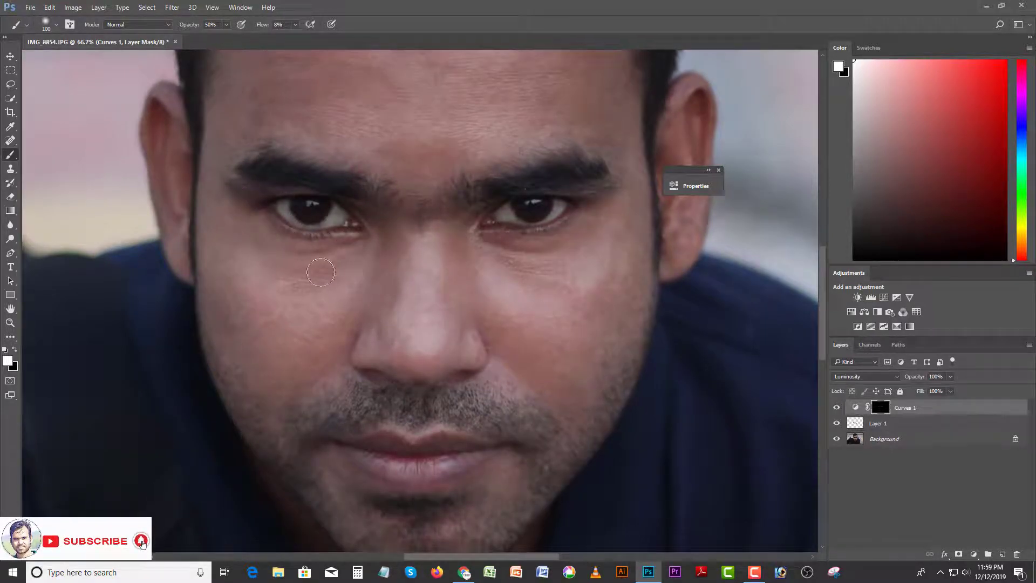
pyautogui.press('space')
pyautogui.moveTo(240, 296); pyautogui.dragTo(246, 413)
pyautogui.moveTo(351, 247); pyautogui.dragTo(278, 316)
pyautogui.moveTo(468, 270); pyautogui.dragTo(546, 247)
pyautogui.moveTo(322, 258); pyautogui.dragTo(377, 260)
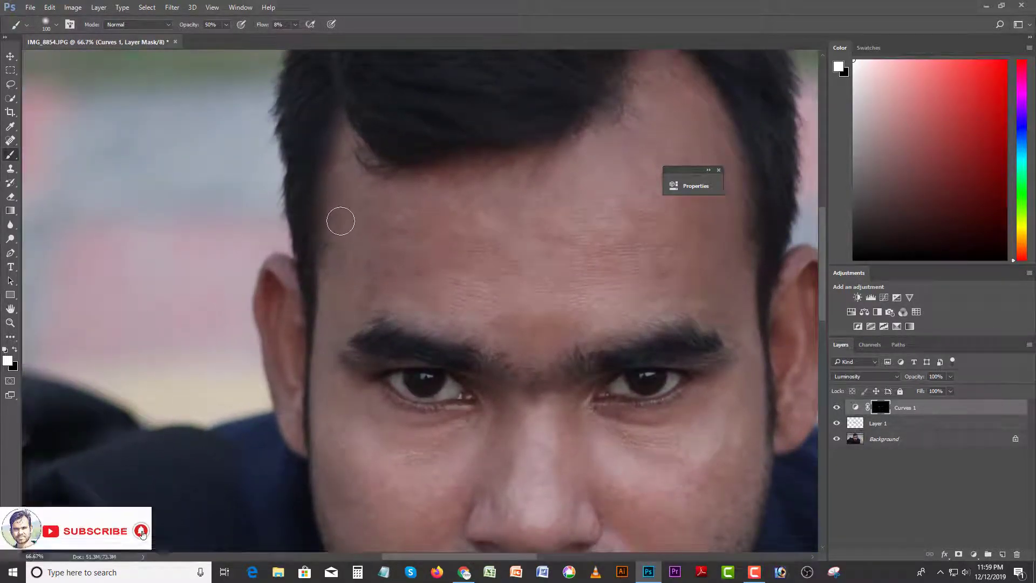
pyautogui.press('space')
pyautogui.moveTo(546, 289); pyautogui.dragTo(460, 242)
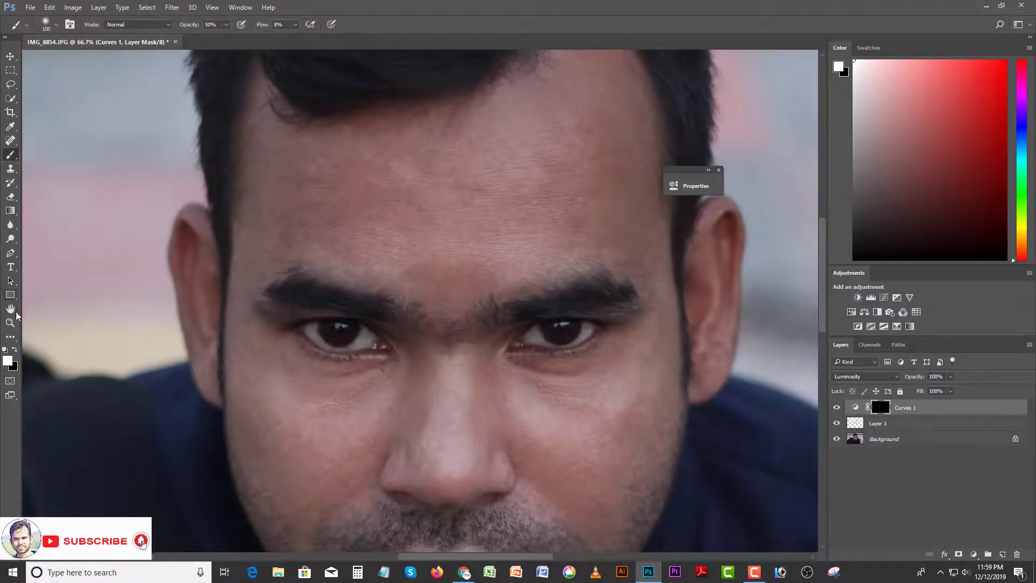
# Add an Exposure adjustment layer with default settings above the Curves layer
pyautogui.click(11, 324)
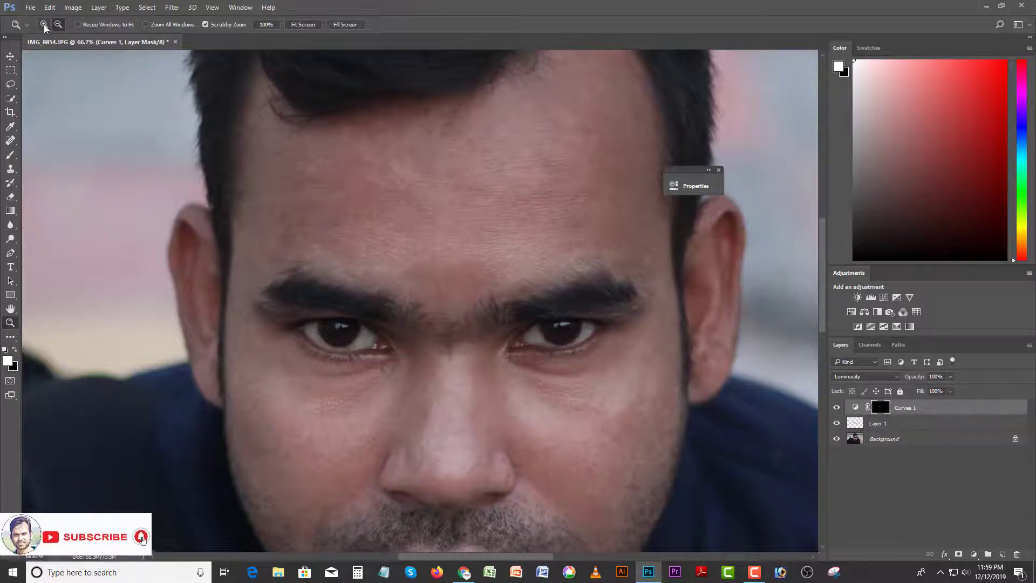
pyautogui.click(461, 271)
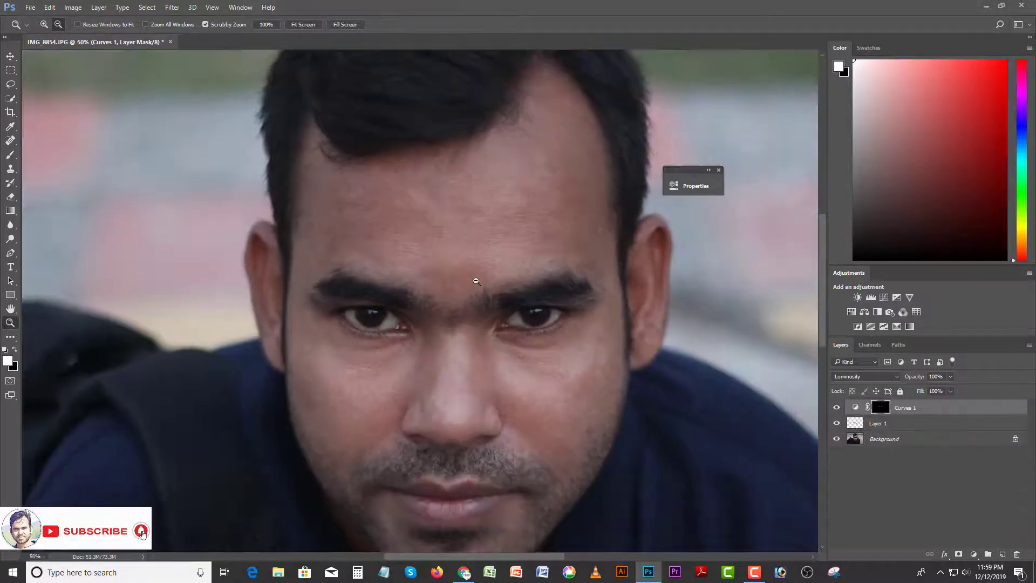
pyautogui.click(476, 281)
pyautogui.click(479, 285)
pyautogui.click(483, 348)
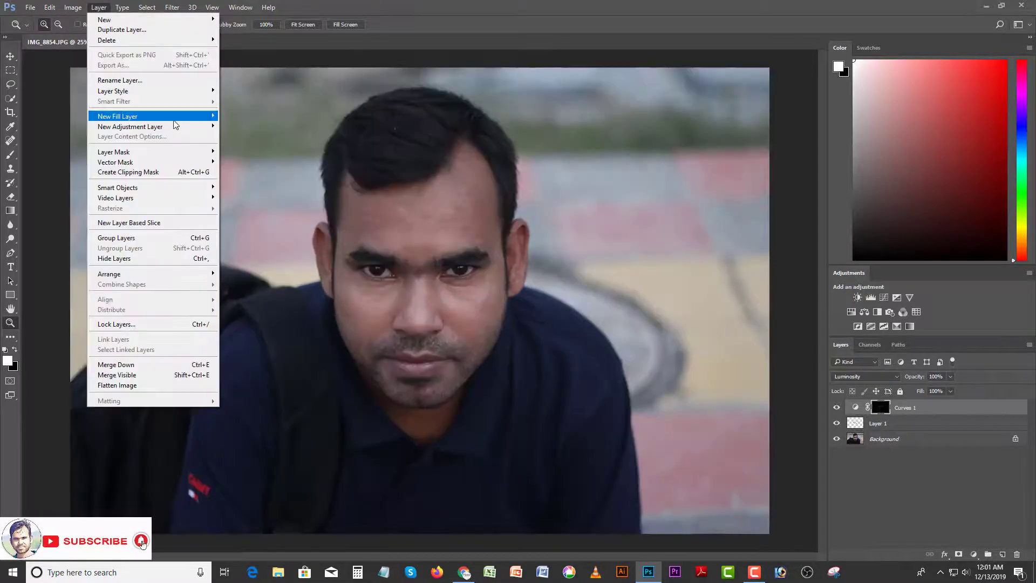
pyautogui.moveTo(162, 126)
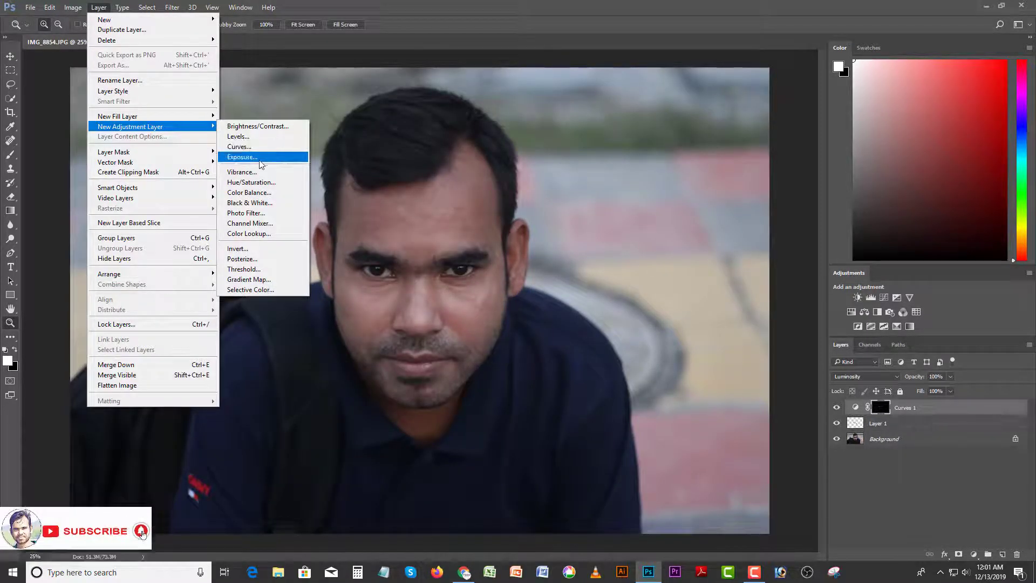
pyautogui.click(266, 157)
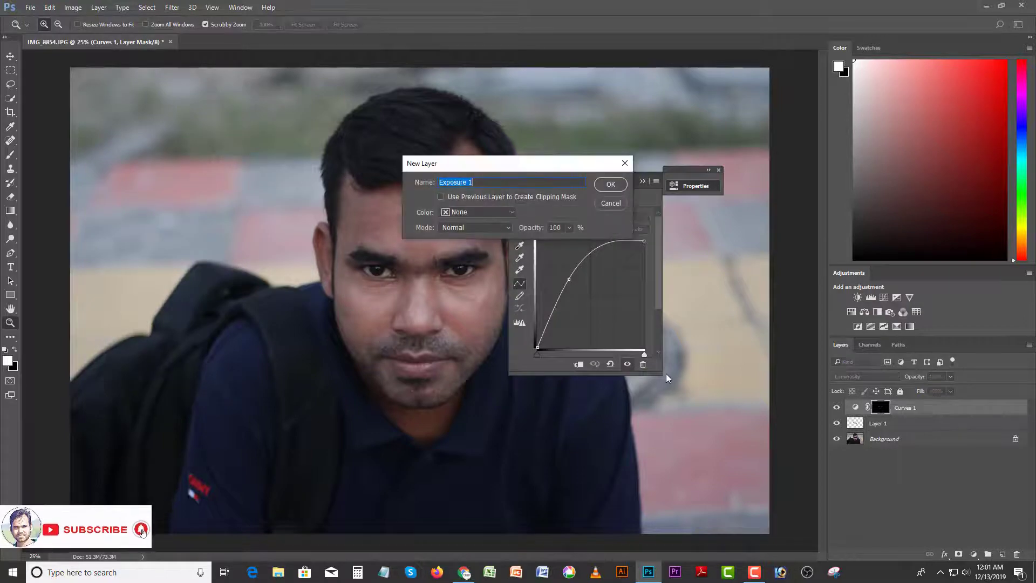
pyautogui.click(611, 184)
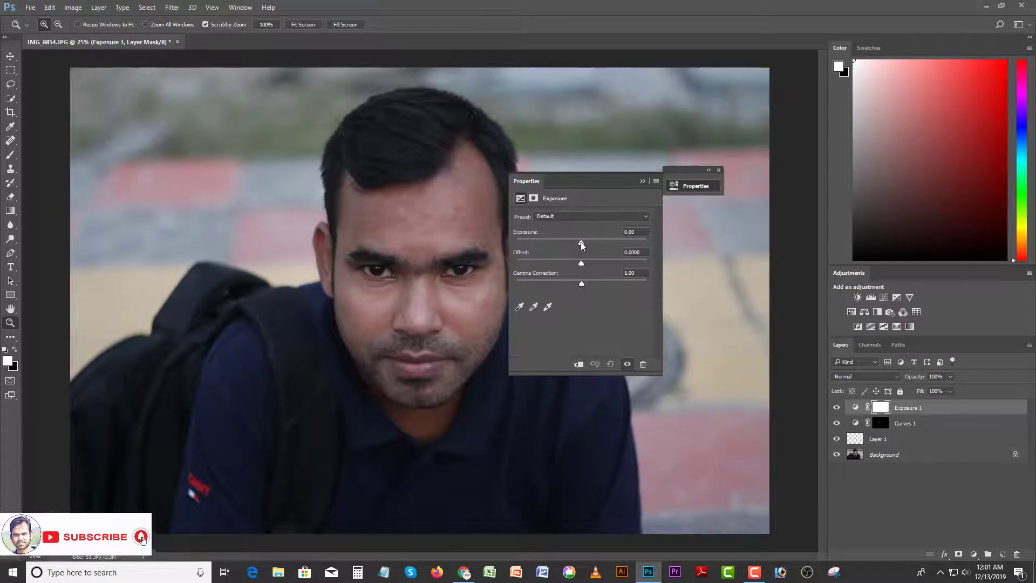
# Set the Exposure layer's exposure to 1, offset to 0 and gamma correction to 1.07, and close its properties
pyautogui.moveTo(580, 242)
pyautogui.mouseDown()
pyautogui.moveTo(595, 242)
pyautogui.moveTo(582, 262)
pyautogui.mouseUp()
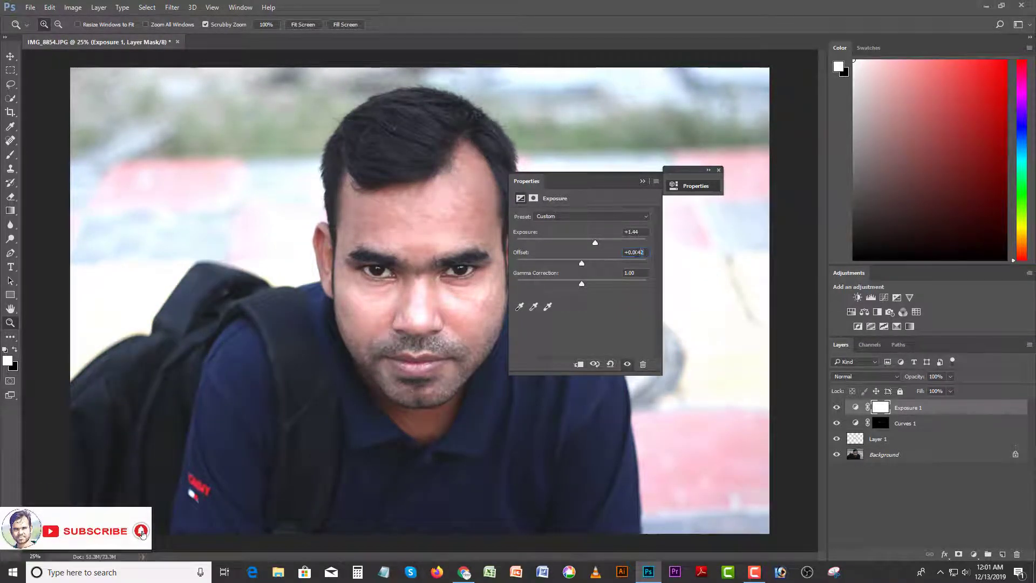
pyautogui.write('0')
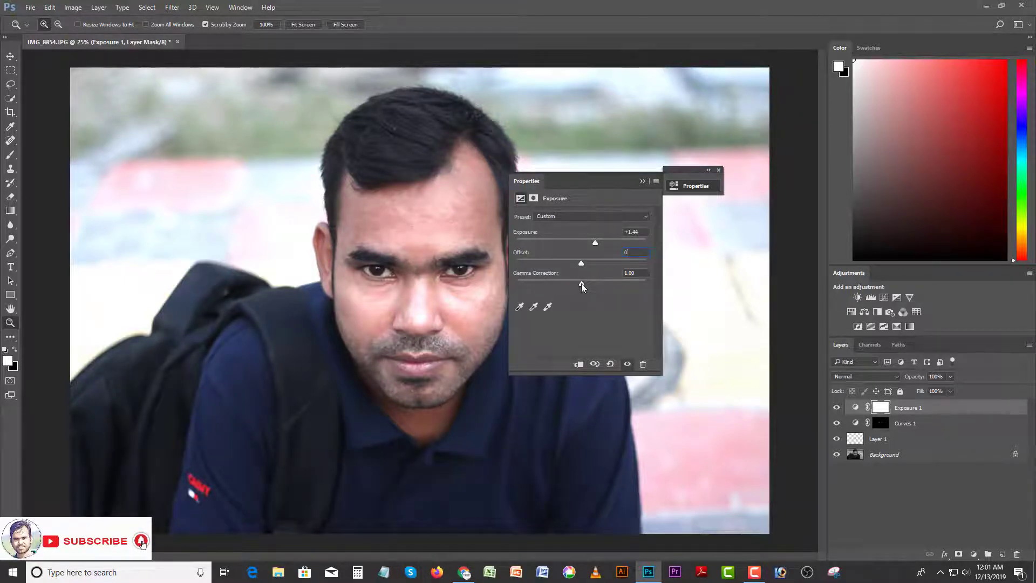
pyautogui.moveTo(582, 283); pyautogui.dragTo(579, 283)
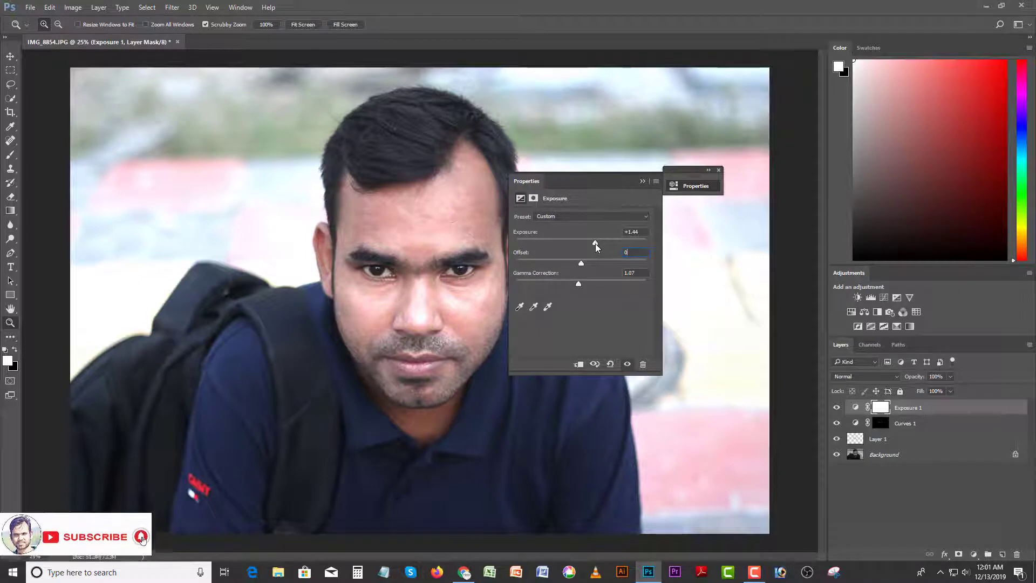
pyautogui.moveTo(595, 243)
pyautogui.mouseDown()
pyautogui.moveTo(580, 244)
pyautogui.moveTo(593, 244)
pyautogui.mouseUp()
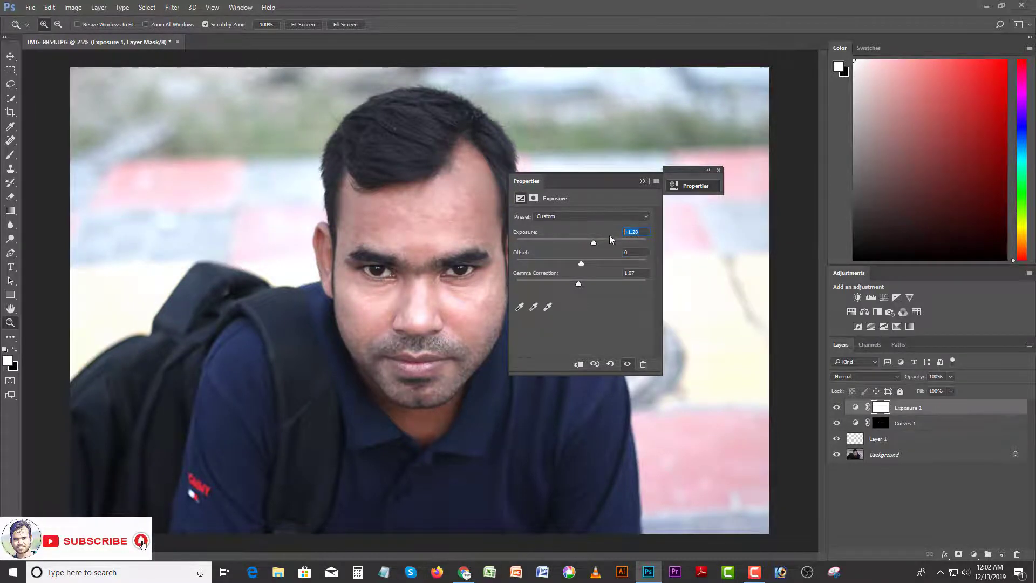
pyautogui.write('2')
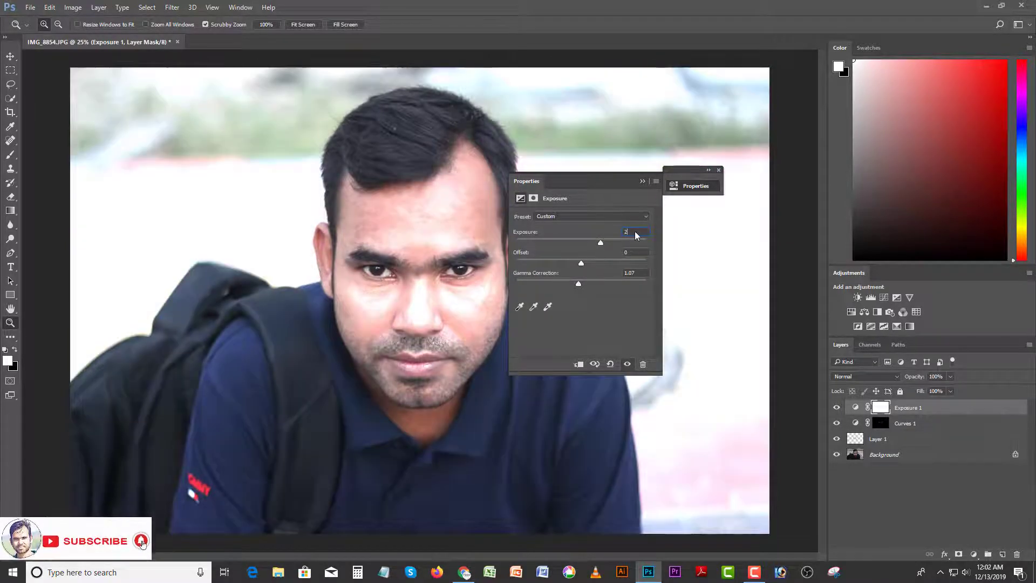
pyautogui.moveTo(603, 241)
pyautogui.mouseDown()
pyautogui.moveTo(593, 241)
pyautogui.moveTo(613, 238)
pyautogui.mouseUp()
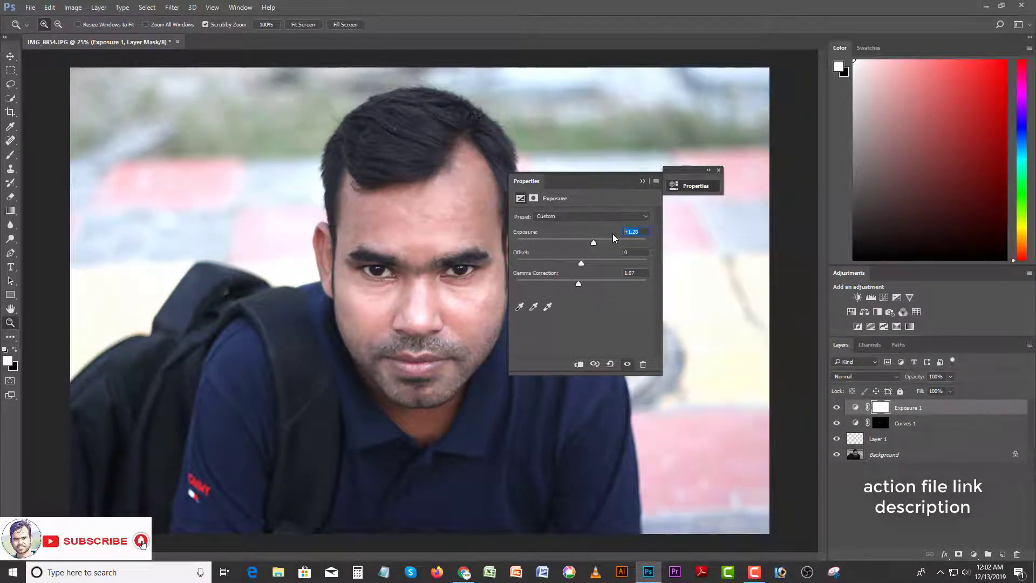
pyautogui.write('1')
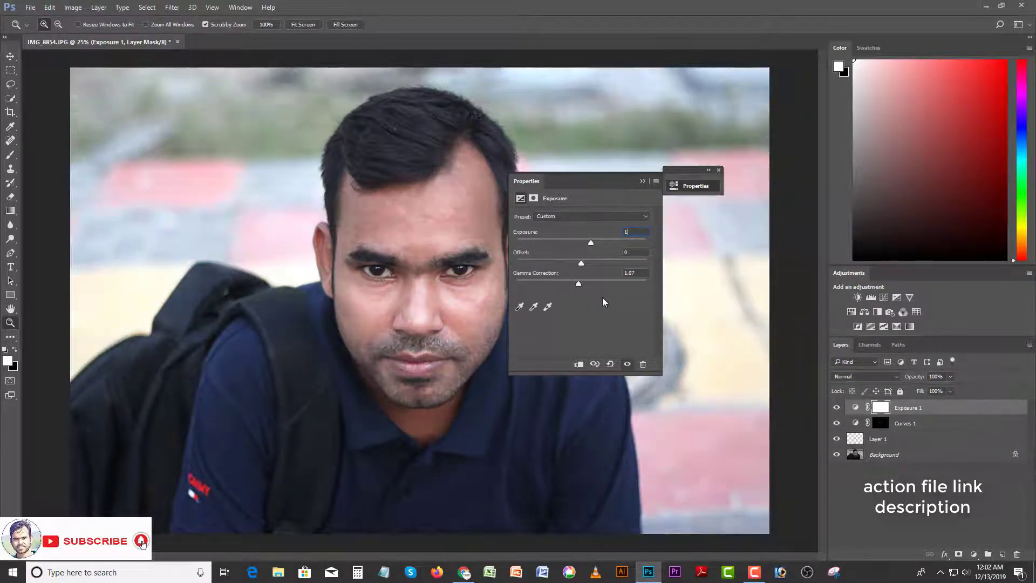
pyautogui.click(643, 181)
pyautogui.click(719, 170)
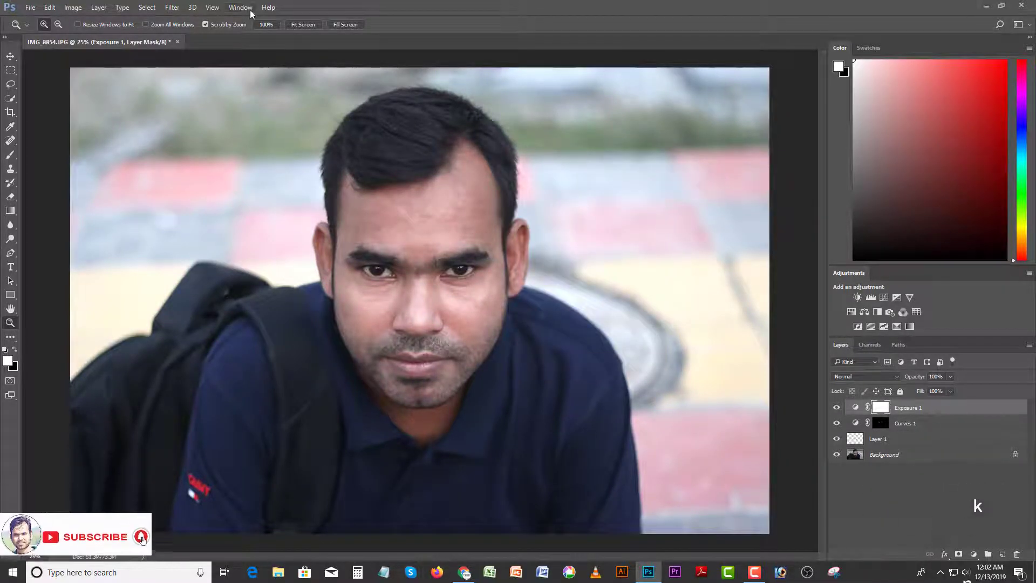
# Show the recorded actions and run PiX - Skin Softening from the PiXimperfect - Quick Skin Softening set
pyautogui.click(250, 10)
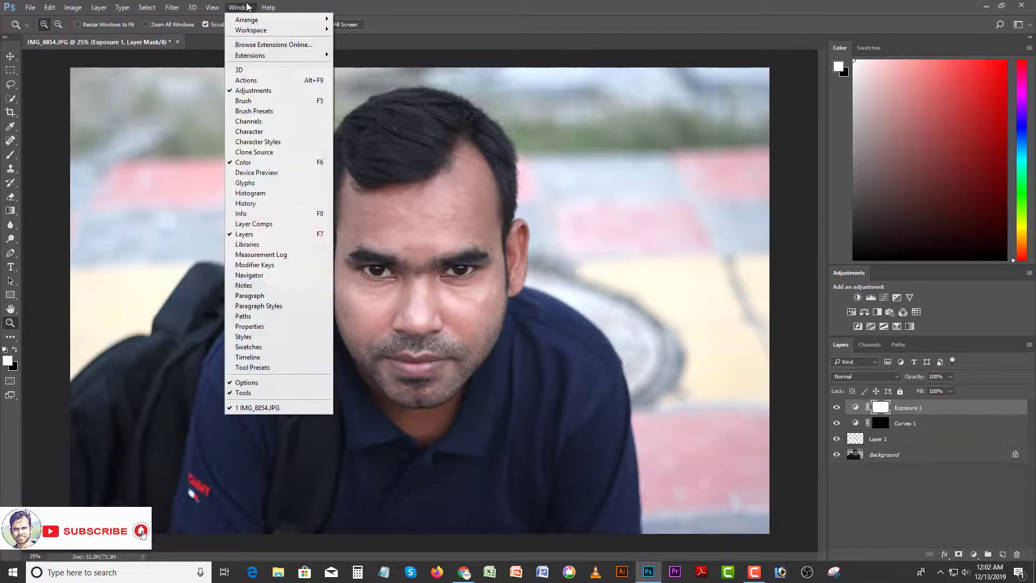
pyautogui.click(256, 83)
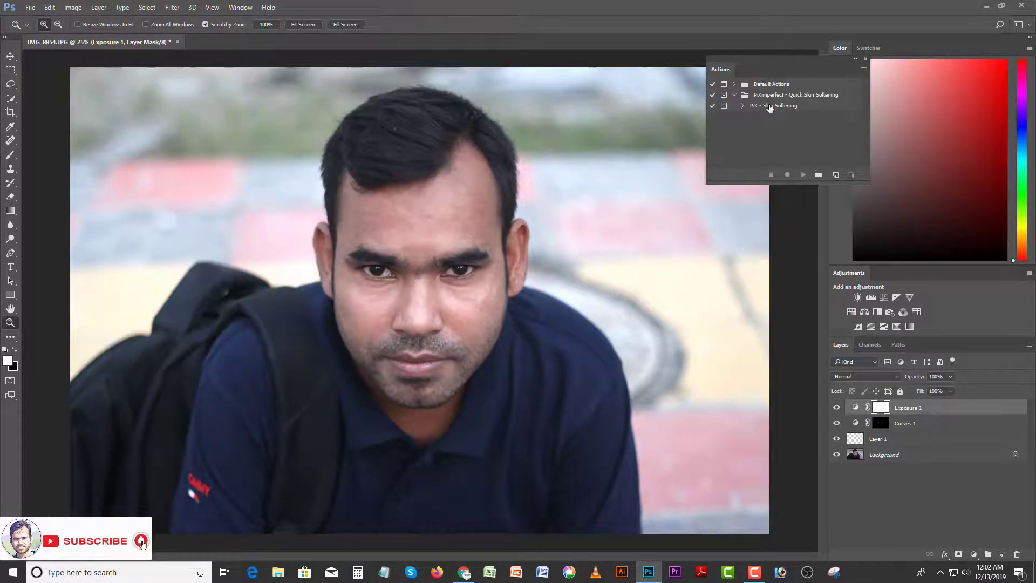
pyautogui.click(770, 106)
pyautogui.click(741, 106)
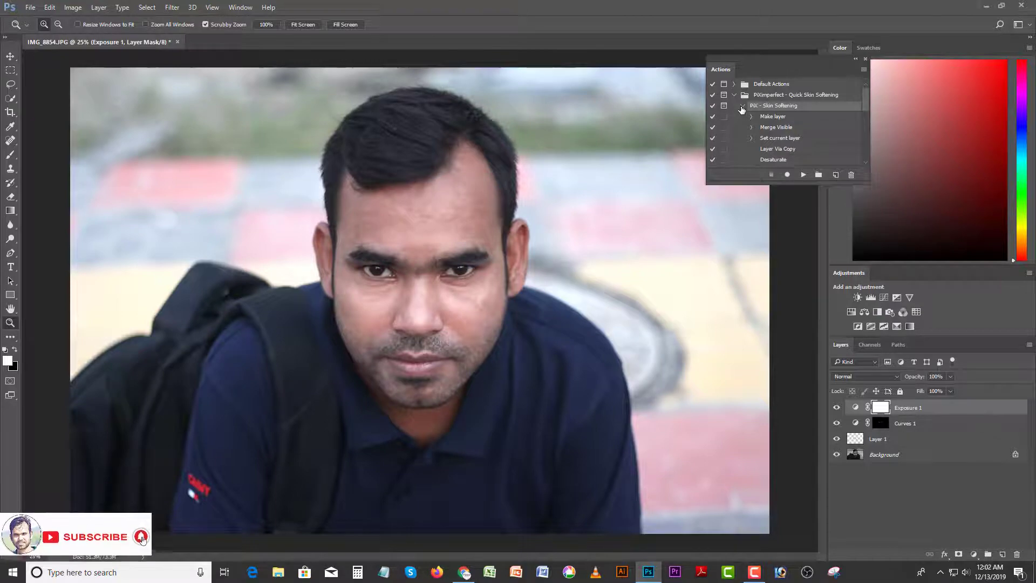
pyautogui.click(741, 107)
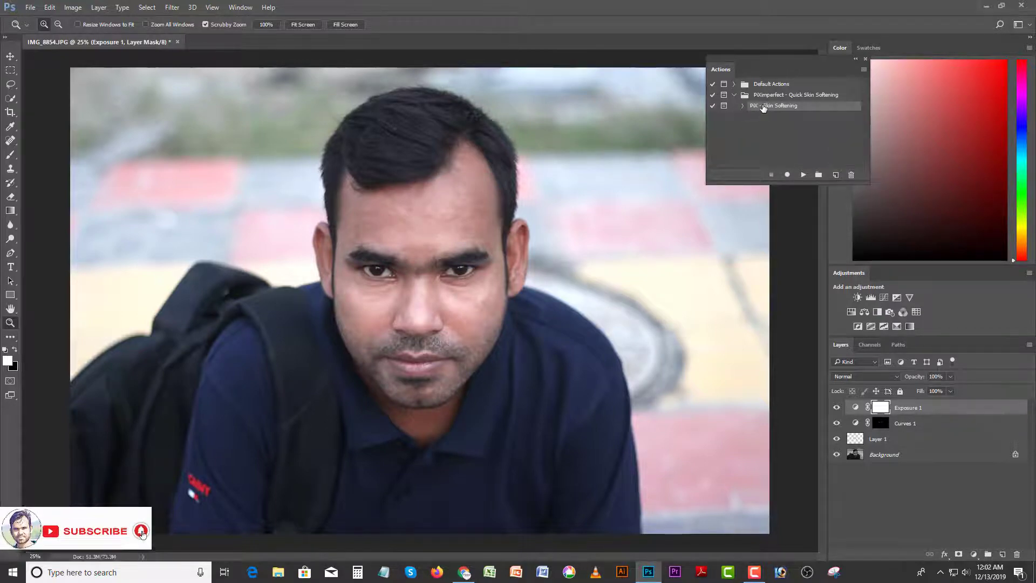
pyautogui.click(803, 174)
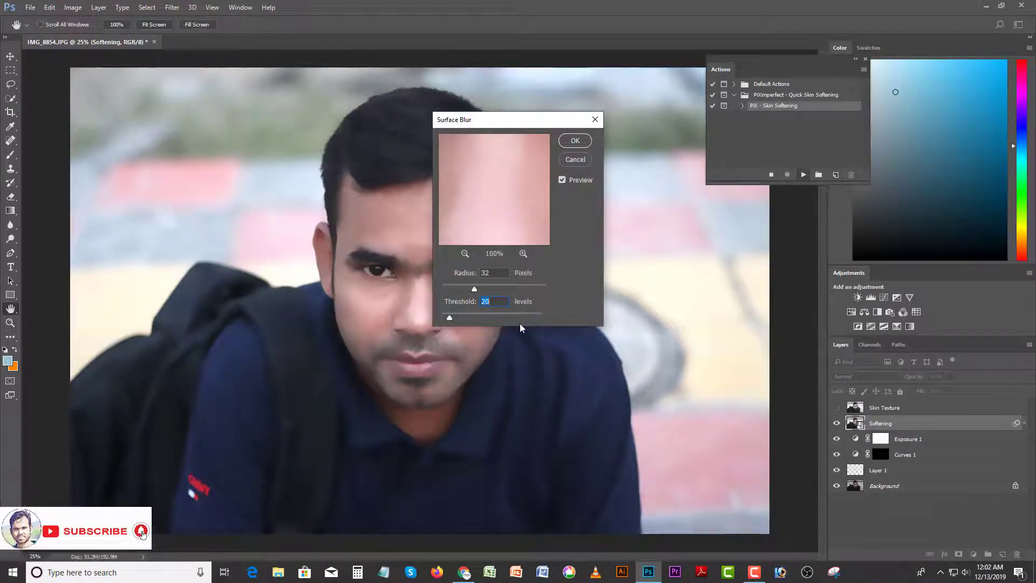
# Apply the Surface Blur to the Softening layer with a radius of 22 pixels and a threshold of 58 levels
pyautogui.moveTo(449, 317); pyautogui.dragTo(584, 319)
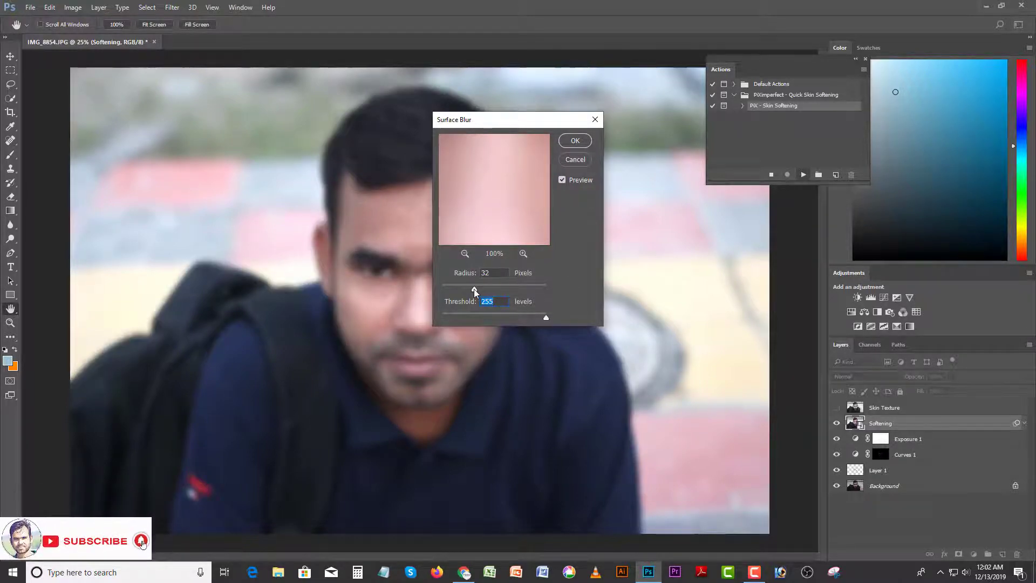
pyautogui.moveTo(465, 289); pyautogui.dragTo(461, 290)
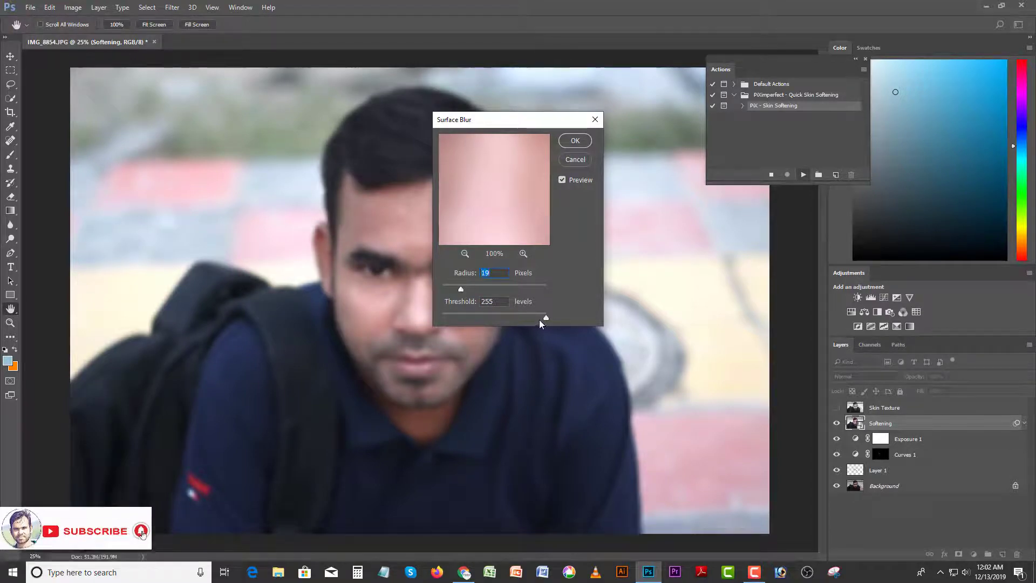
pyautogui.moveTo(545, 317); pyautogui.dragTo(493, 317)
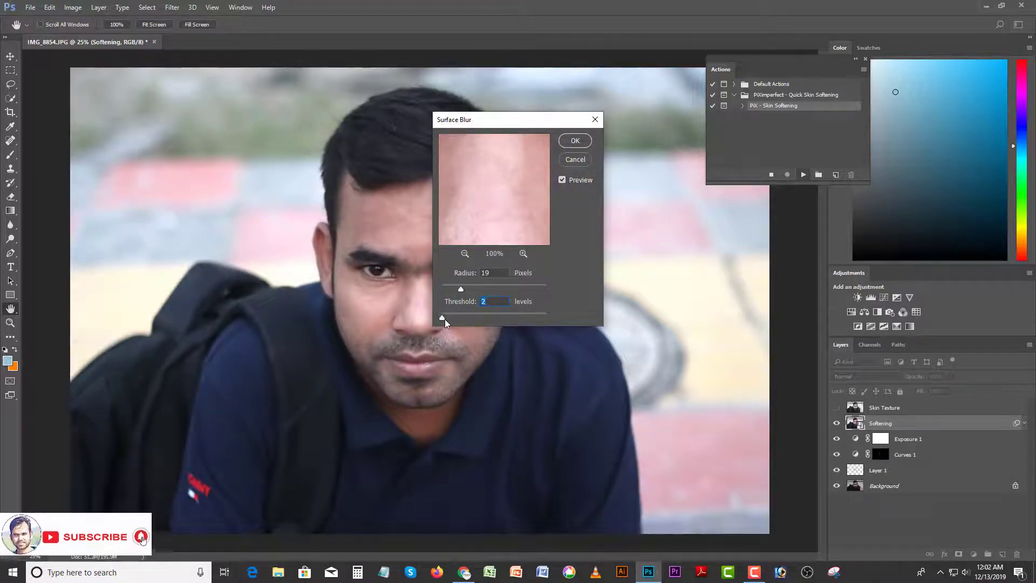
pyautogui.moveTo(456, 320); pyautogui.dragTo(458, 319)
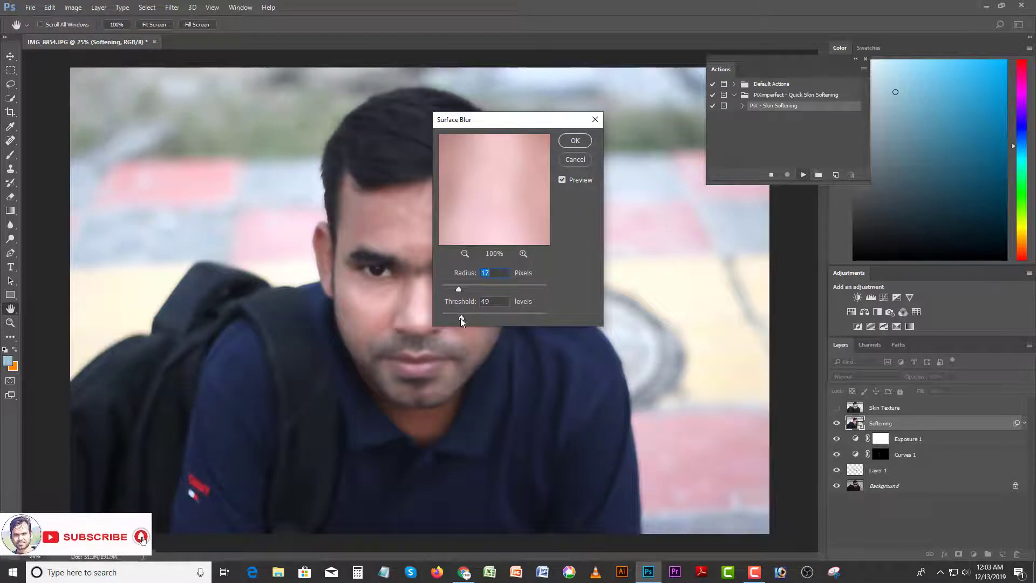
pyautogui.moveTo(462, 319); pyautogui.dragTo(466, 316)
pyautogui.moveTo(459, 288); pyautogui.dragTo(457, 288)
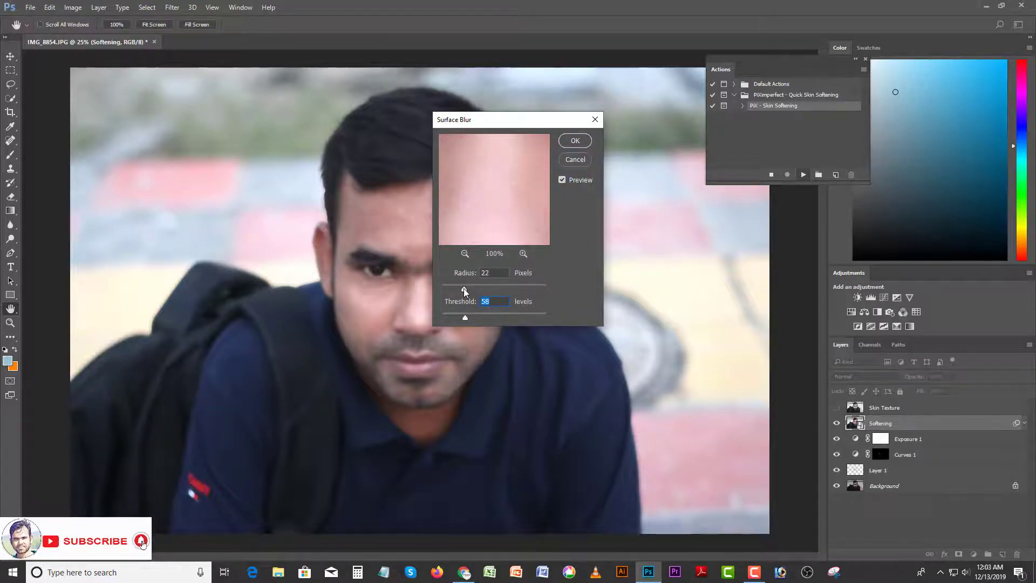
pyautogui.click(576, 142)
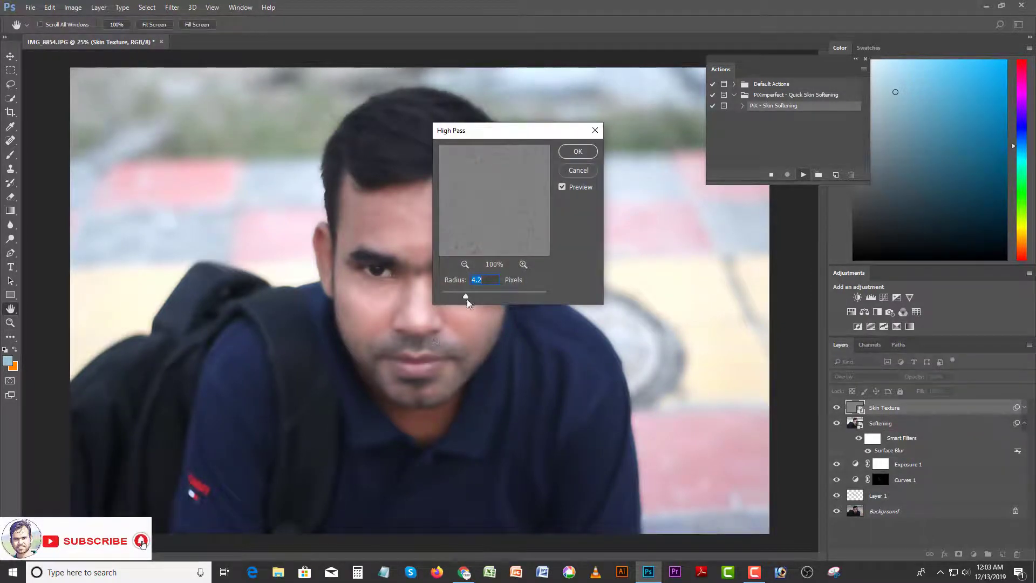
# Apply the High Pass filter to the Skin Texture layer with a radius of 4.0 pixels
pyautogui.moveTo(467, 296); pyautogui.dragTo(463, 296)
pyautogui.moveTo(543, 297); pyautogui.dragTo(464, 297)
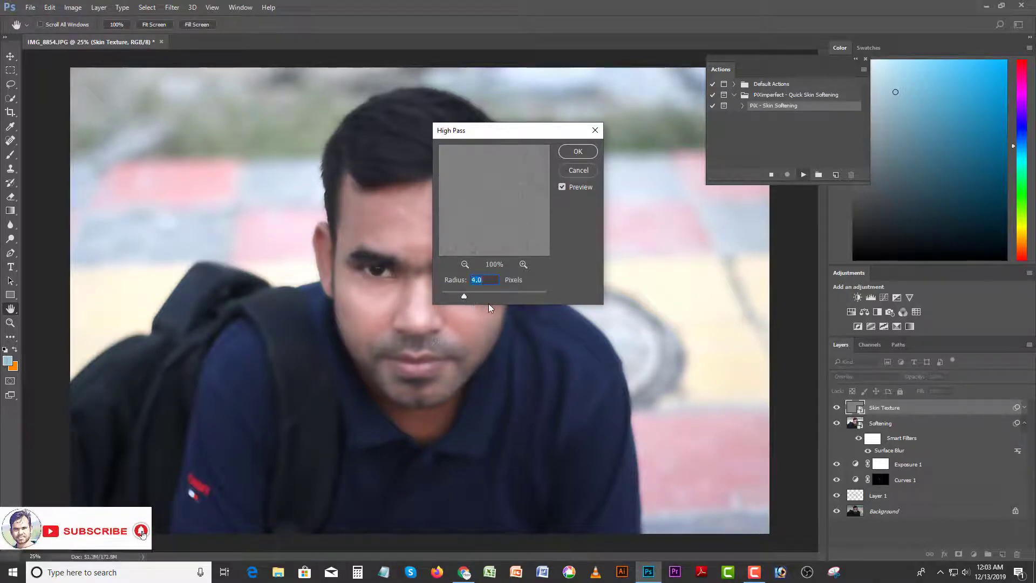
pyautogui.click(578, 152)
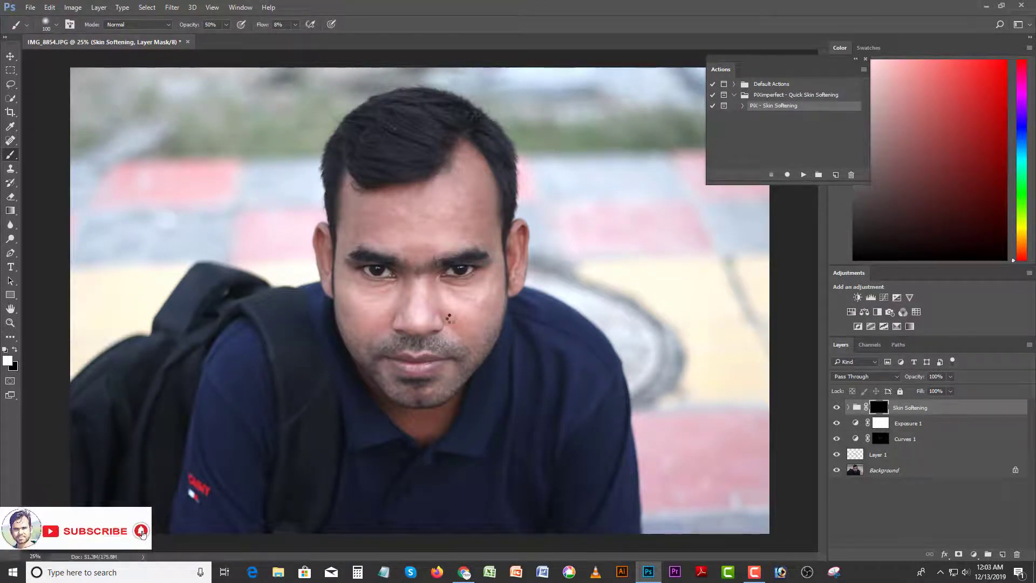
# Brush white onto the Skin Softening group's mask over the forehead and upper face, toggling the group's visibility to check the effect
pyautogui.click(10, 323)
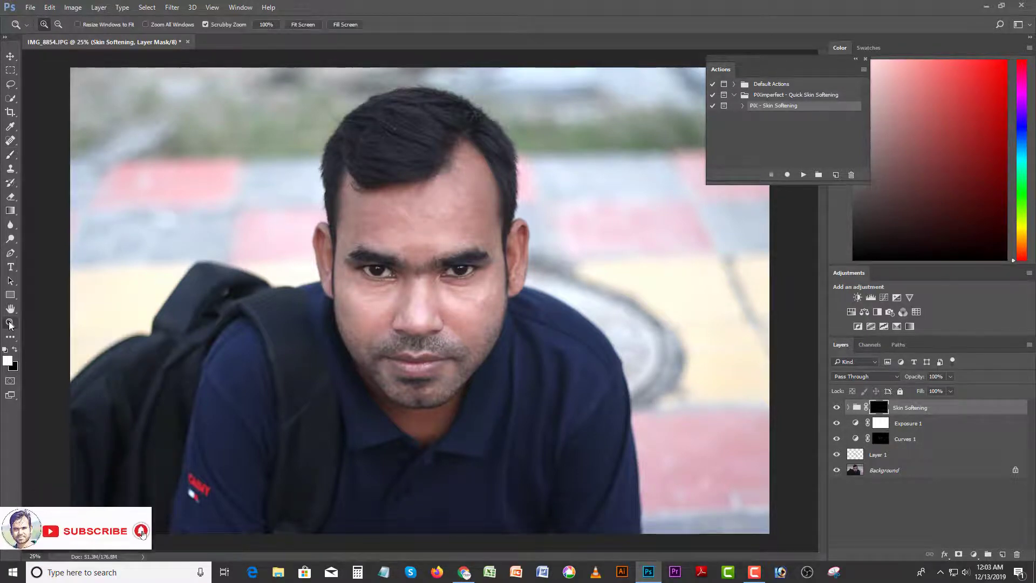
pyautogui.click(444, 249)
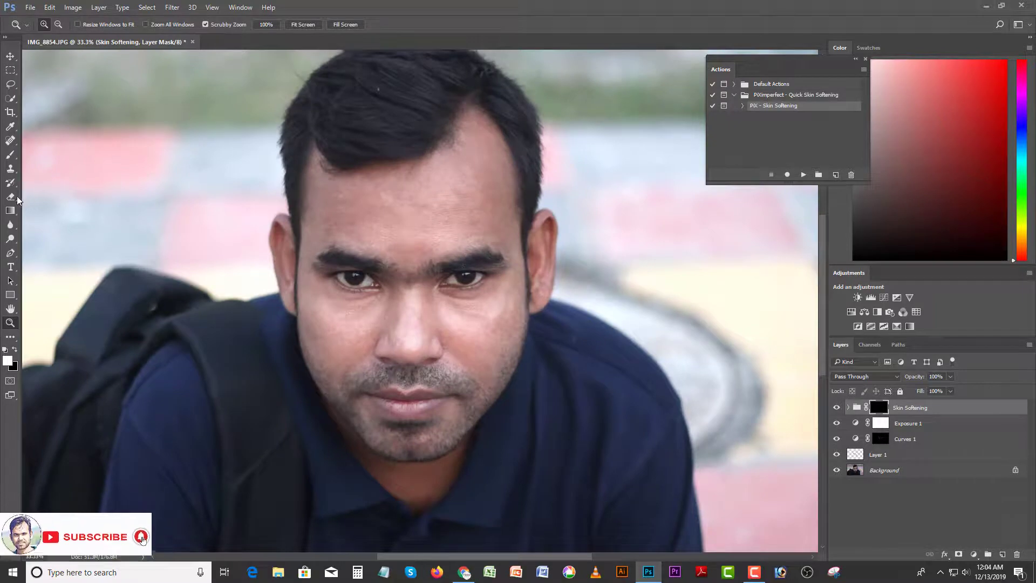
pyautogui.click(10, 157)
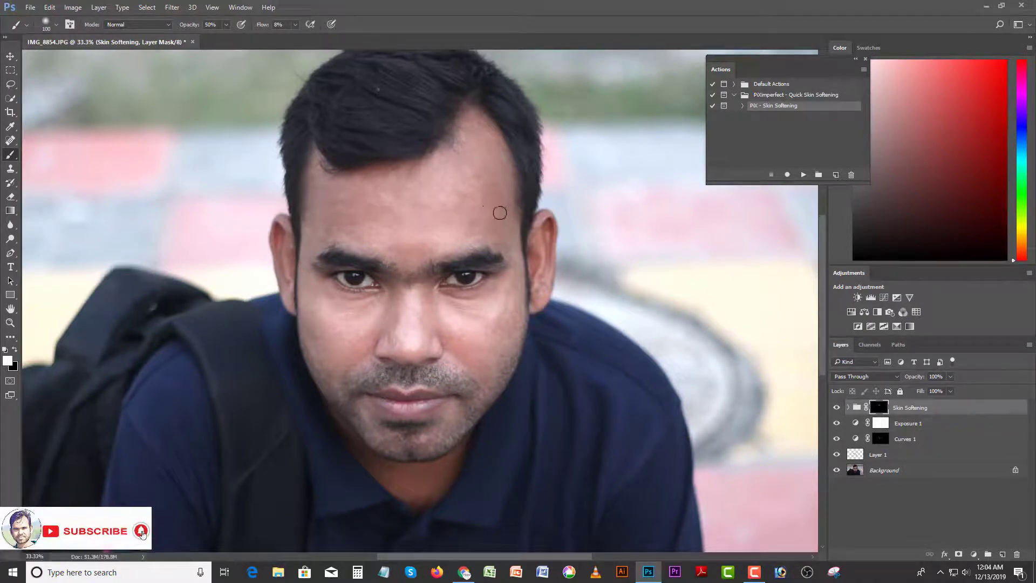
pyautogui.scroll(1, 398, 237)
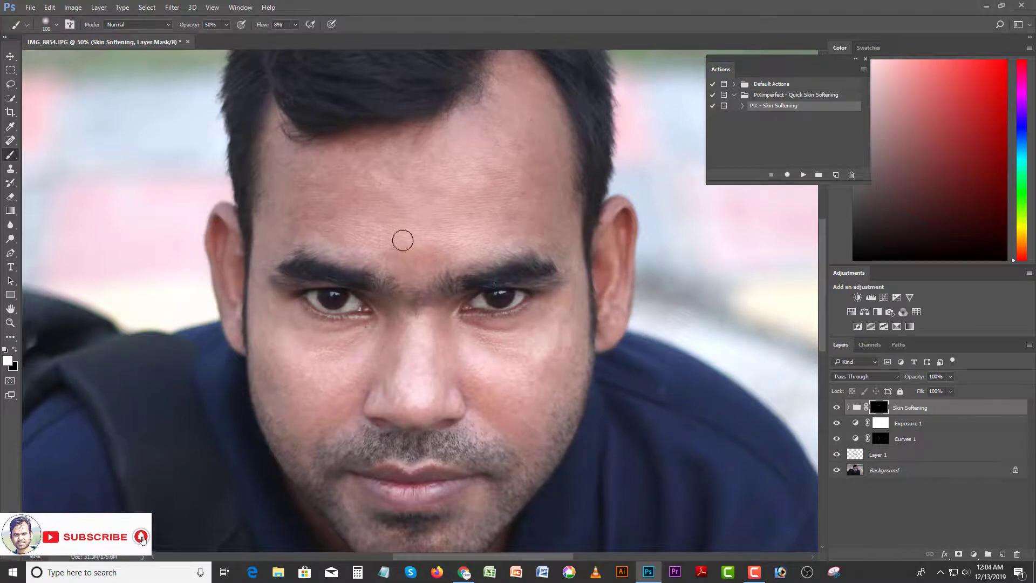
pyautogui.click(838, 408)
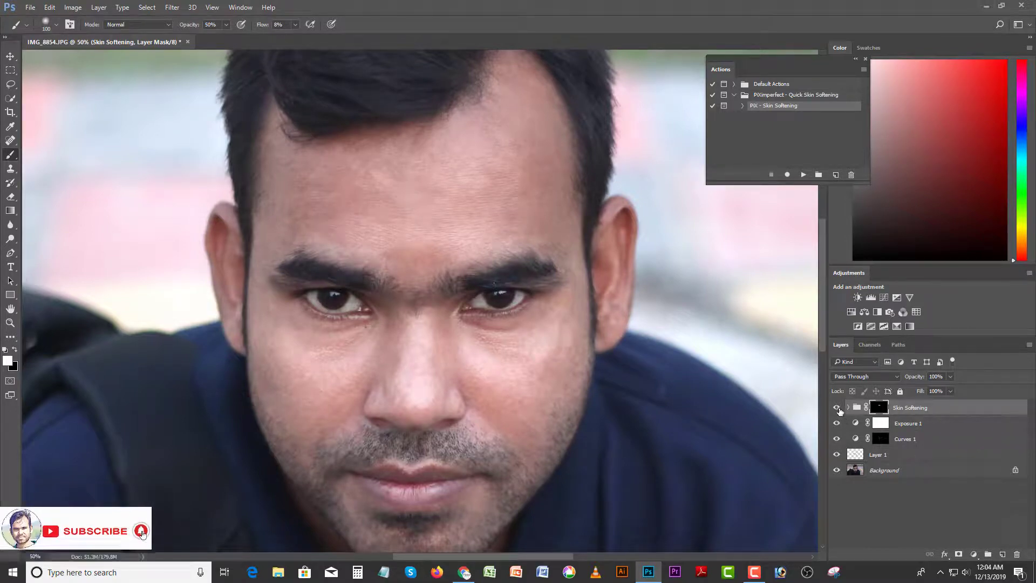
pyautogui.click(837, 408)
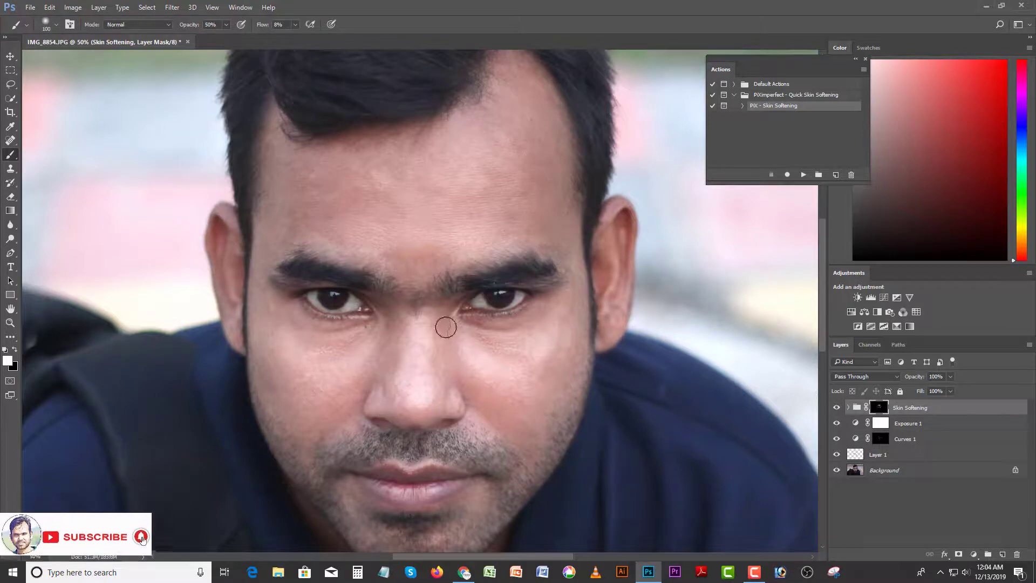
pyautogui.click(849, 408)
pyautogui.doubleClick(916, 407)
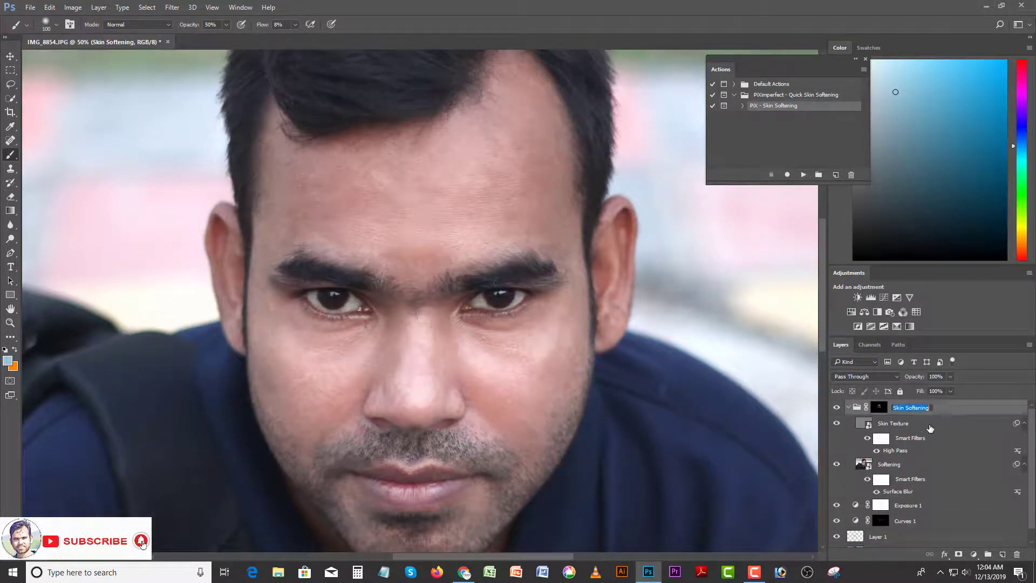
pyautogui.click(919, 425)
pyautogui.doubleClick(919, 426)
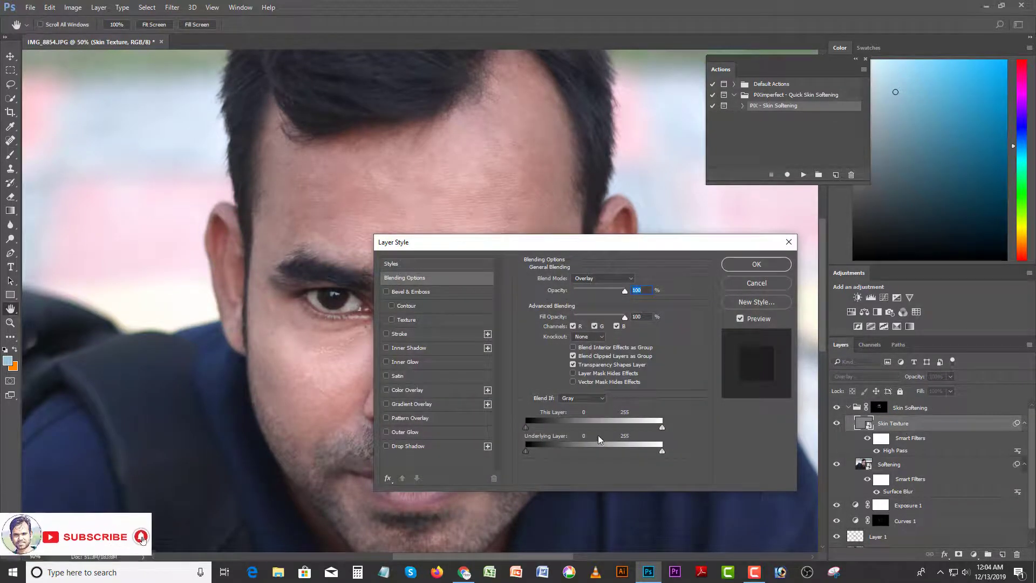
pyautogui.moveTo(573, 247); pyautogui.dragTo(705, 153)
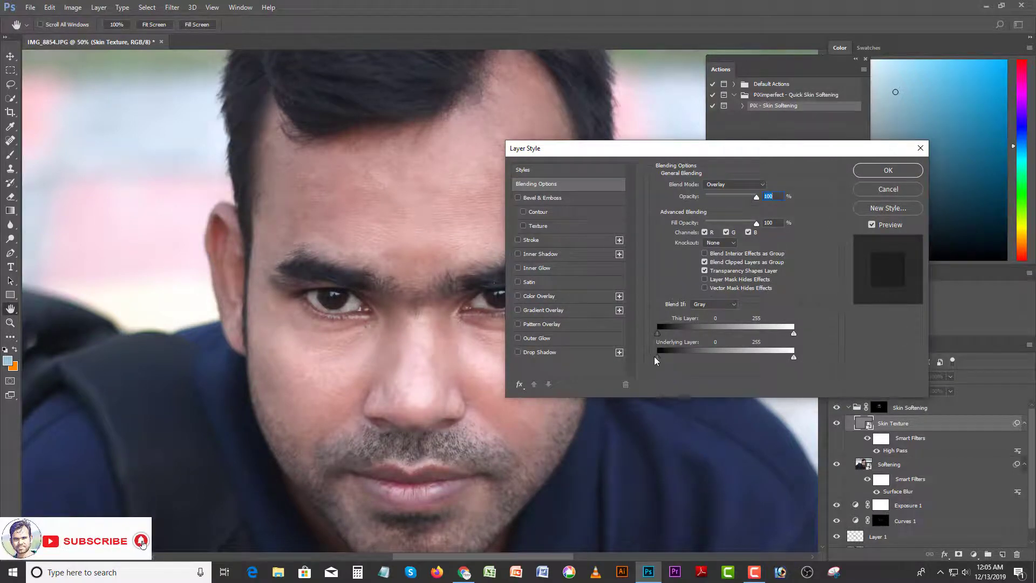
pyautogui.click(889, 189)
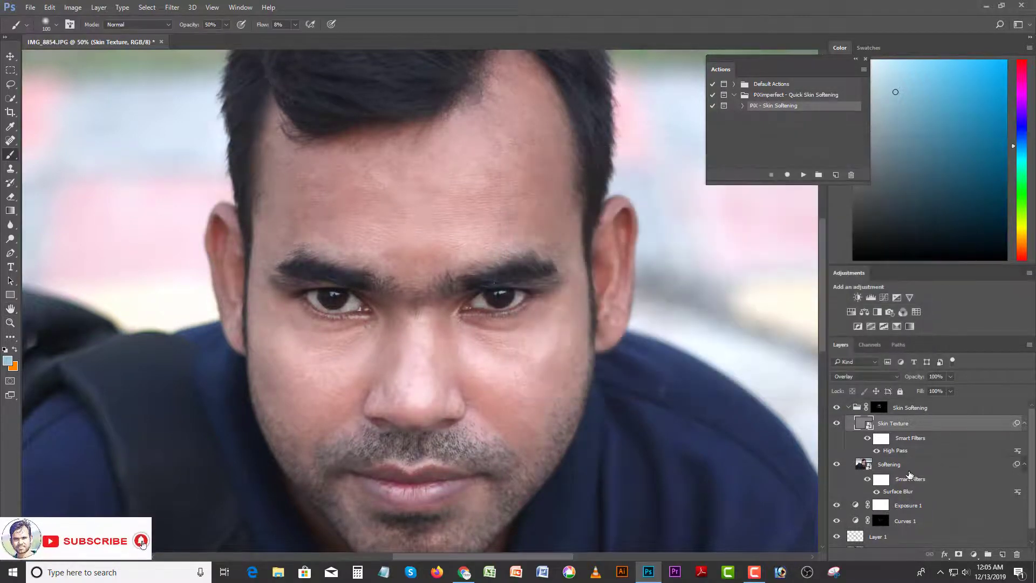
pyautogui.doubleClick(912, 468)
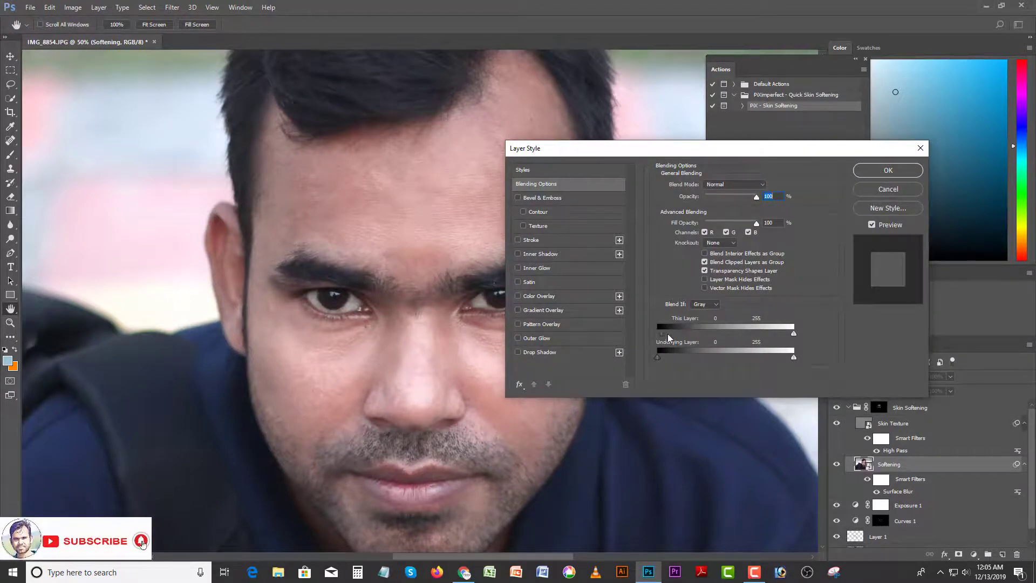
pyautogui.click(893, 192)
pyautogui.click(848, 408)
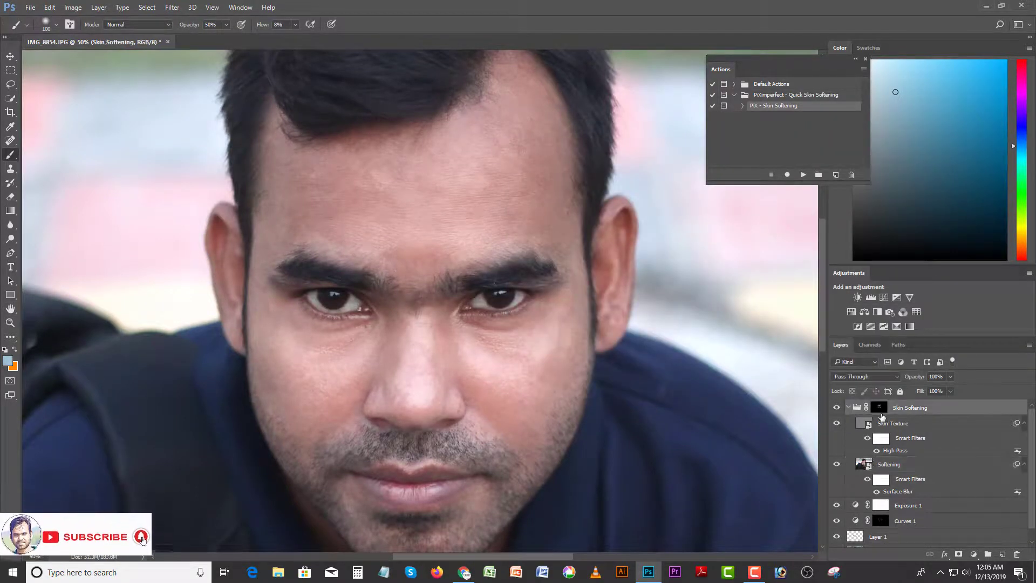
pyautogui.click(849, 408)
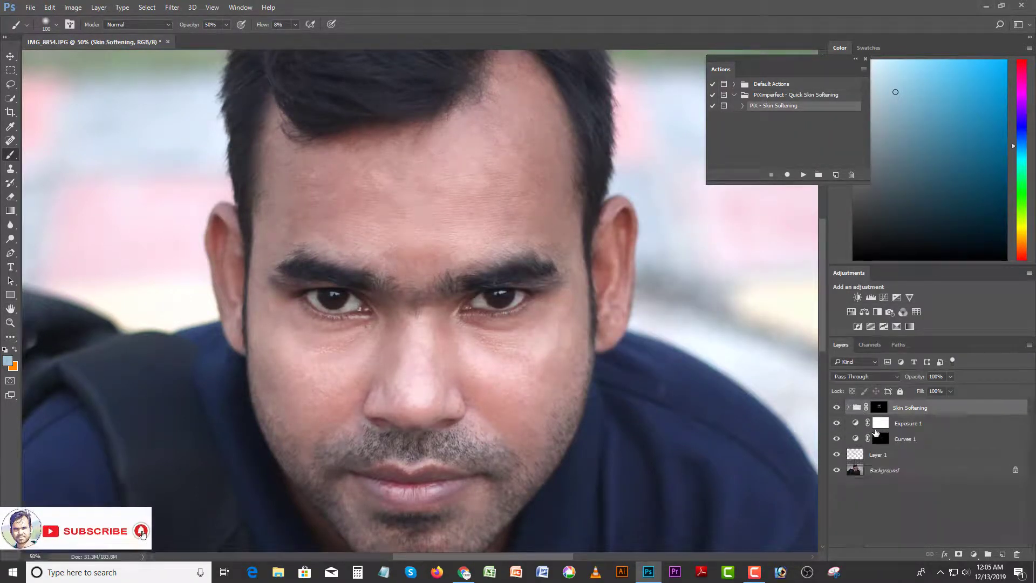
pyautogui.click(882, 425)
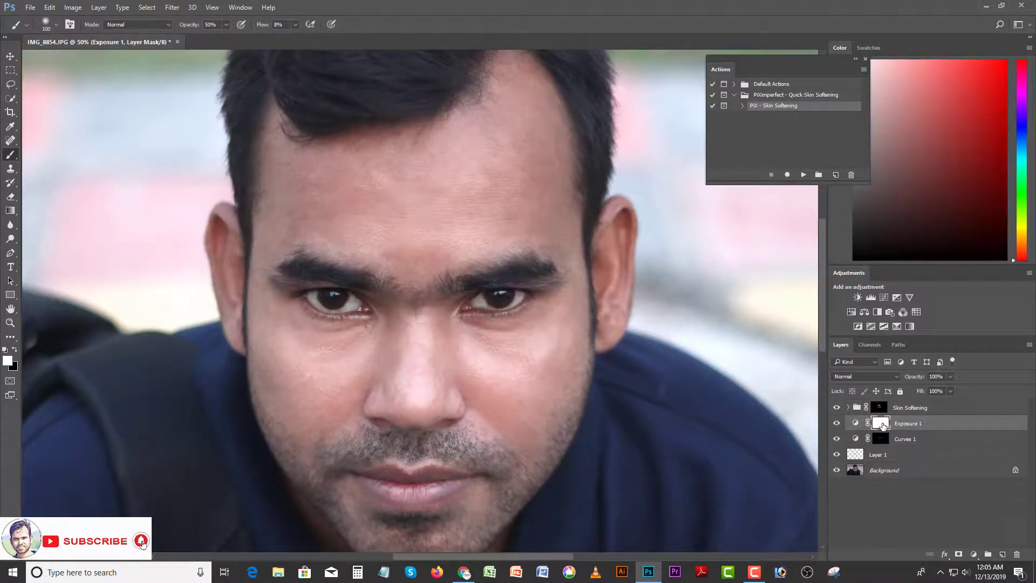
pyautogui.click(921, 426)
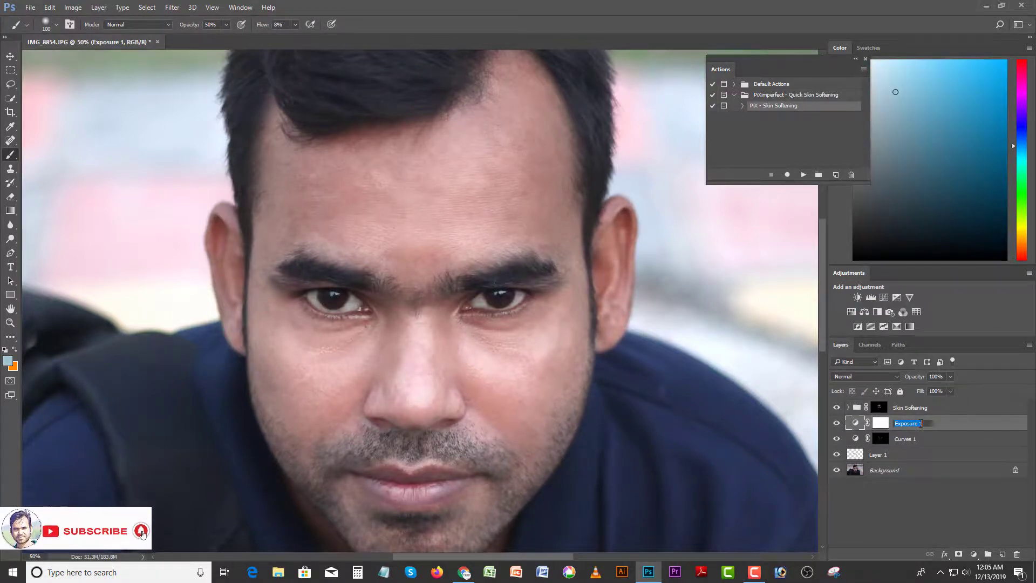
pyautogui.doubleClick(953, 426)
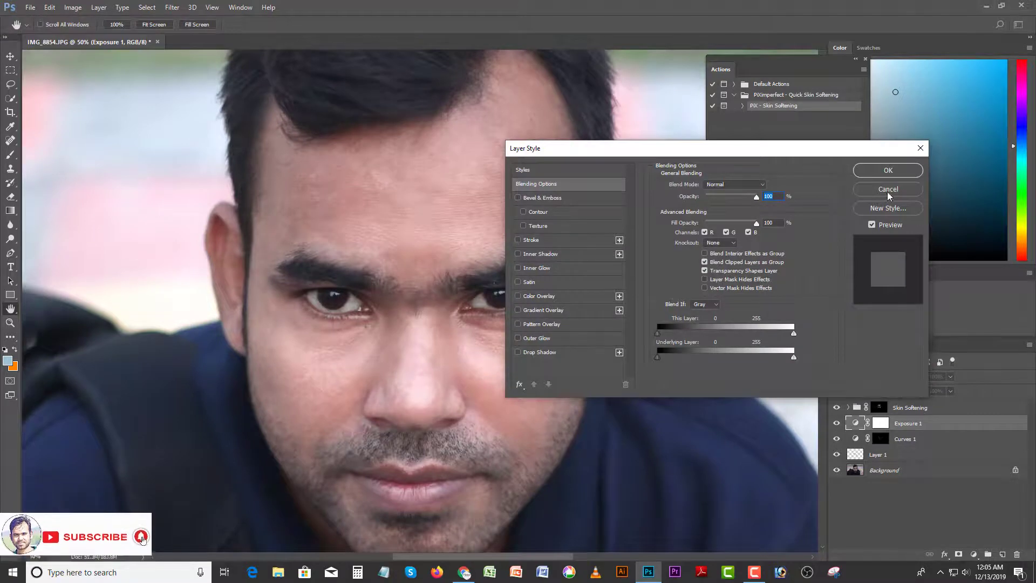
pyautogui.press('Escape')
# Continue brushing white onto the Skin Softening mask over the cheeks, mouth area, chin and forehead
pyautogui.click(899, 411)
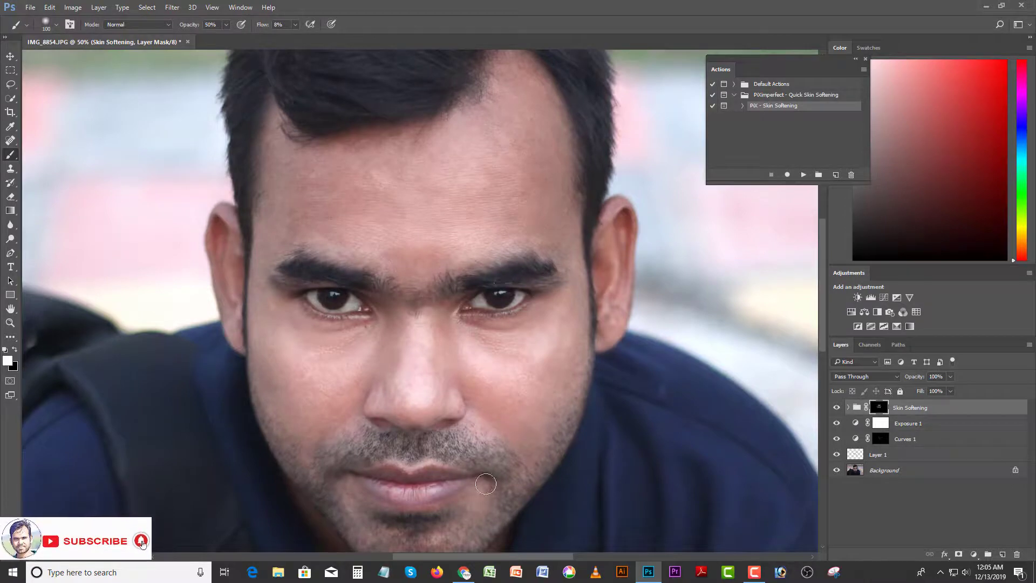
pyautogui.scroll(-3, 536, 428)
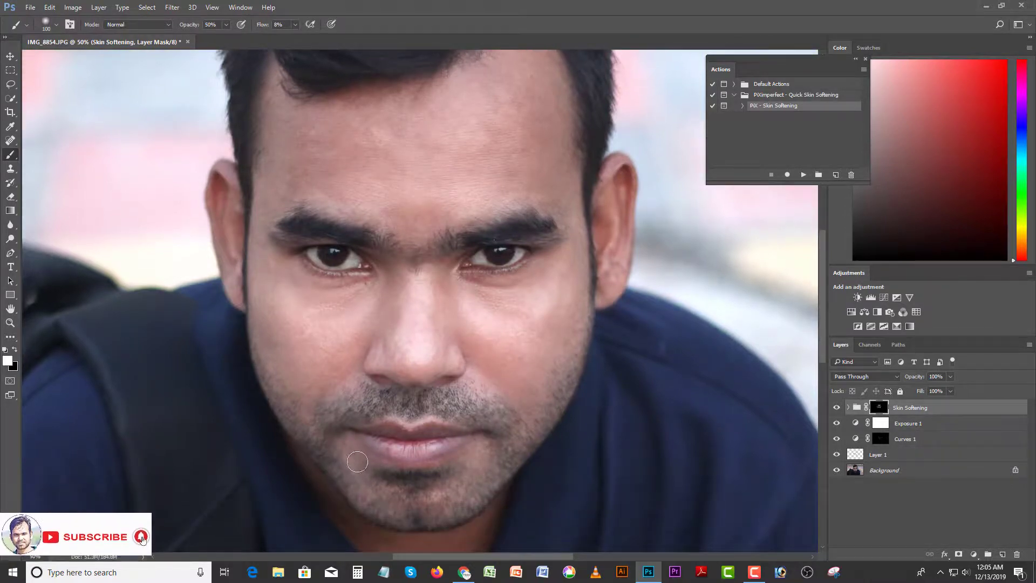
pyautogui.scroll(-1, 366, 406)
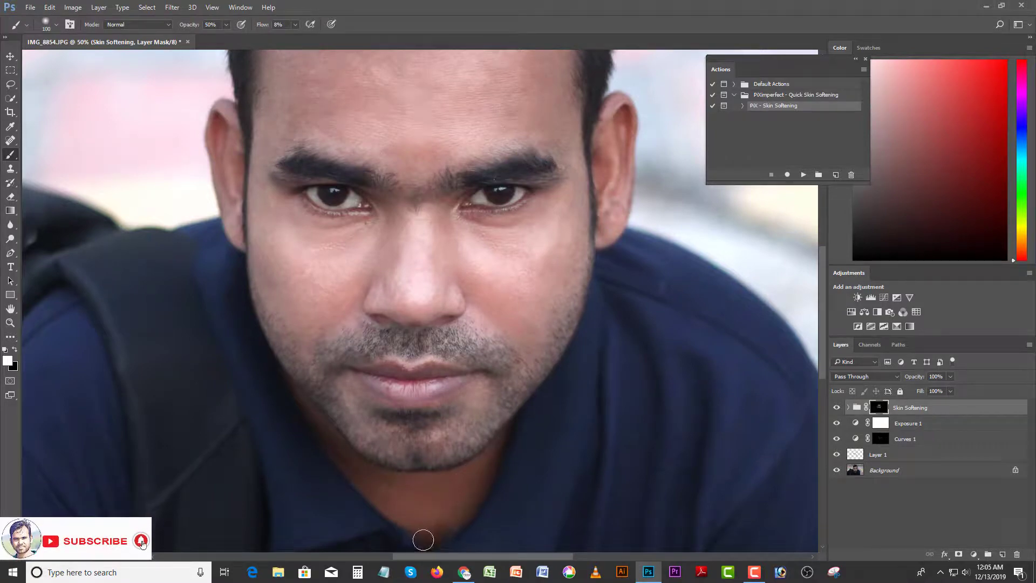
pyautogui.scroll(1, 358, 308)
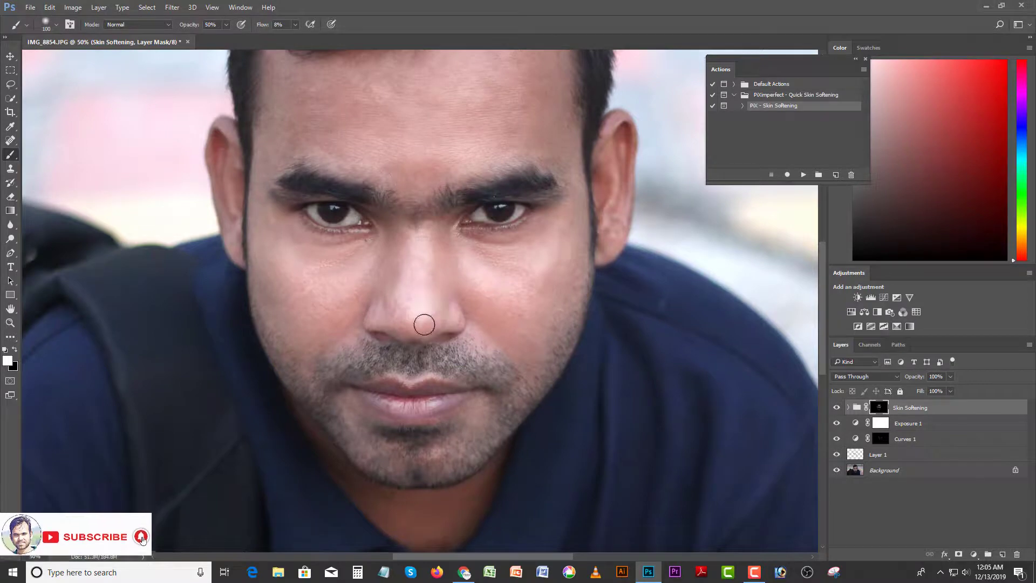
pyautogui.scroll(4, 458, 295)
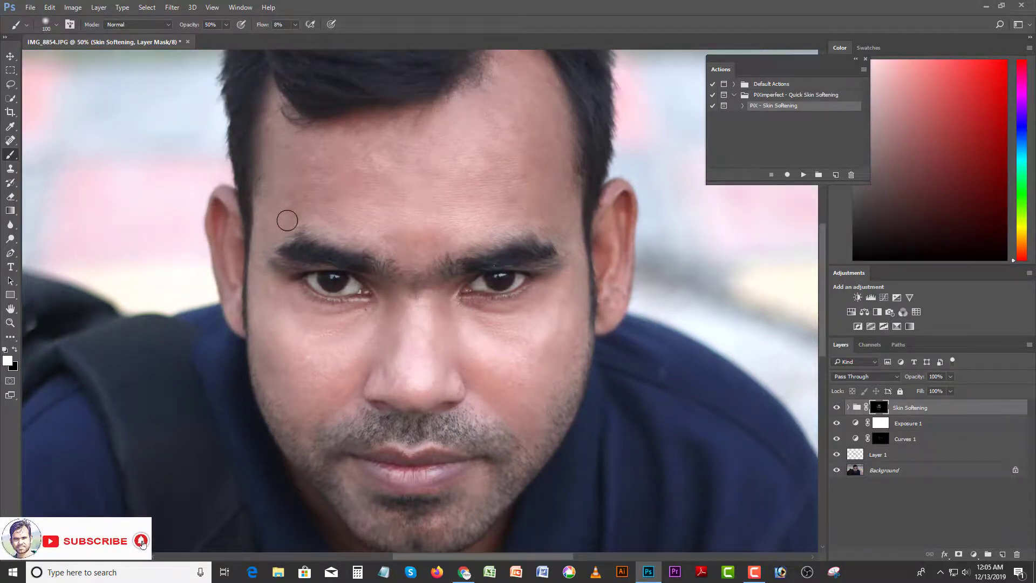
pyautogui.scroll(2, 473, 222)
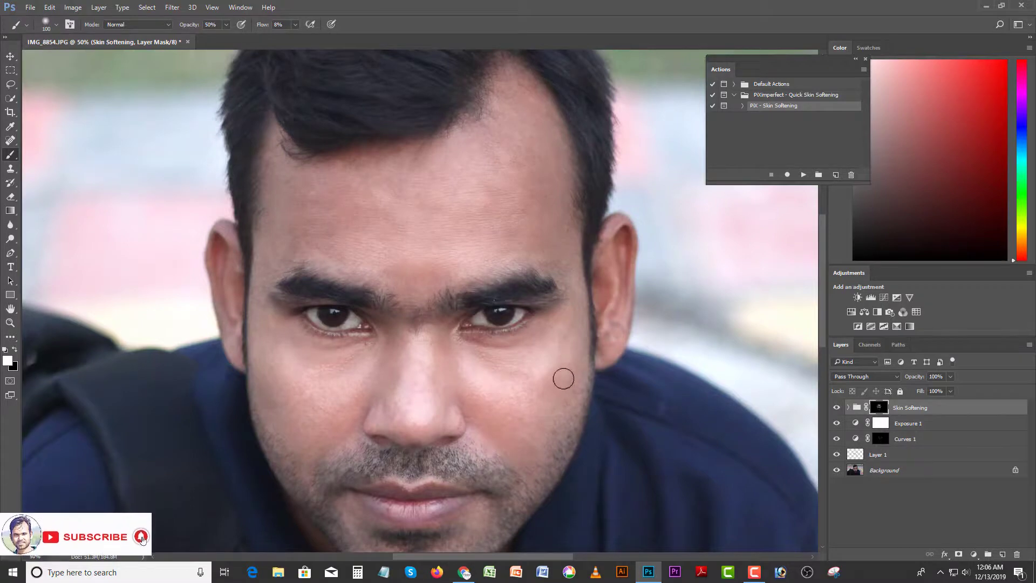
pyautogui.scroll(-2, 498, 394)
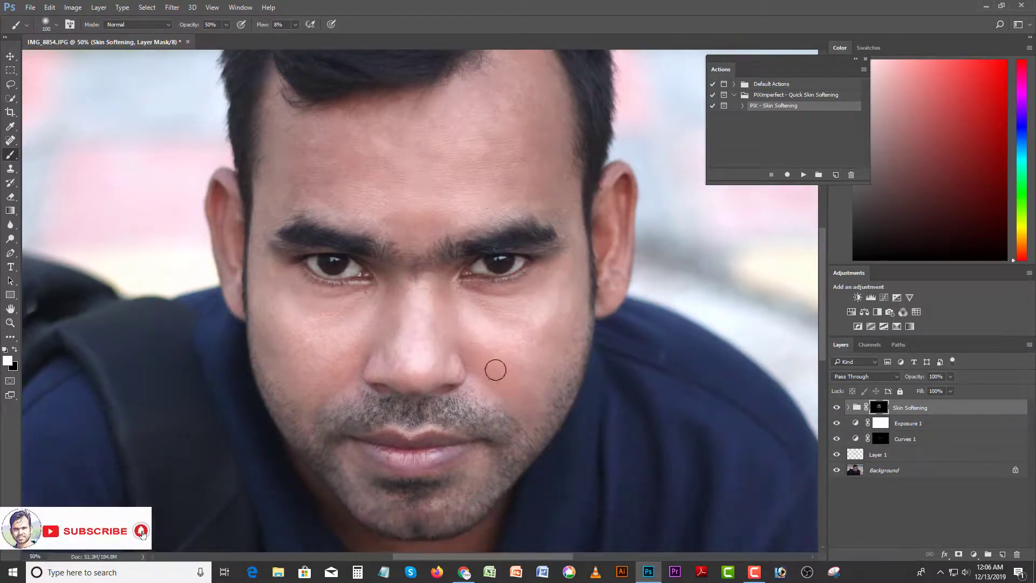
pyautogui.scroll(-2, 493, 366)
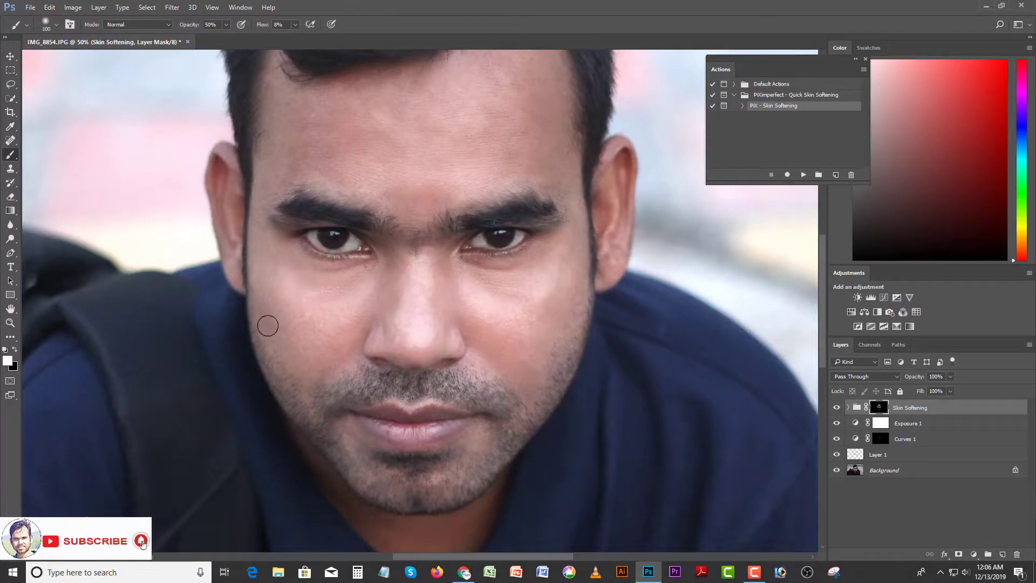
# Raise the brush flow to 16% and paint over the facial skin again on the Skin Softening mask
pyautogui.click(296, 24)
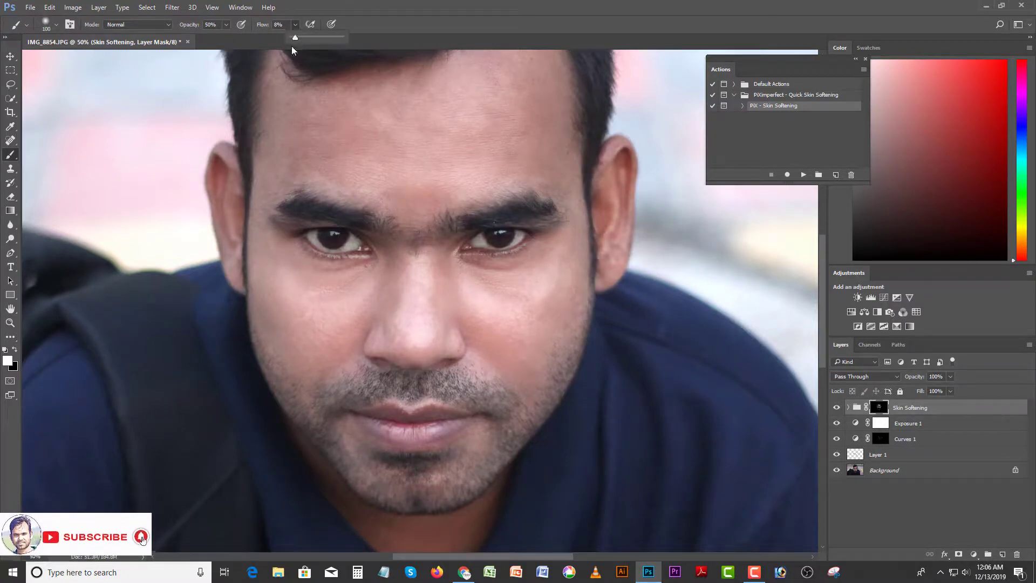
pyautogui.moveTo(306, 37); pyautogui.dragTo(300, 37)
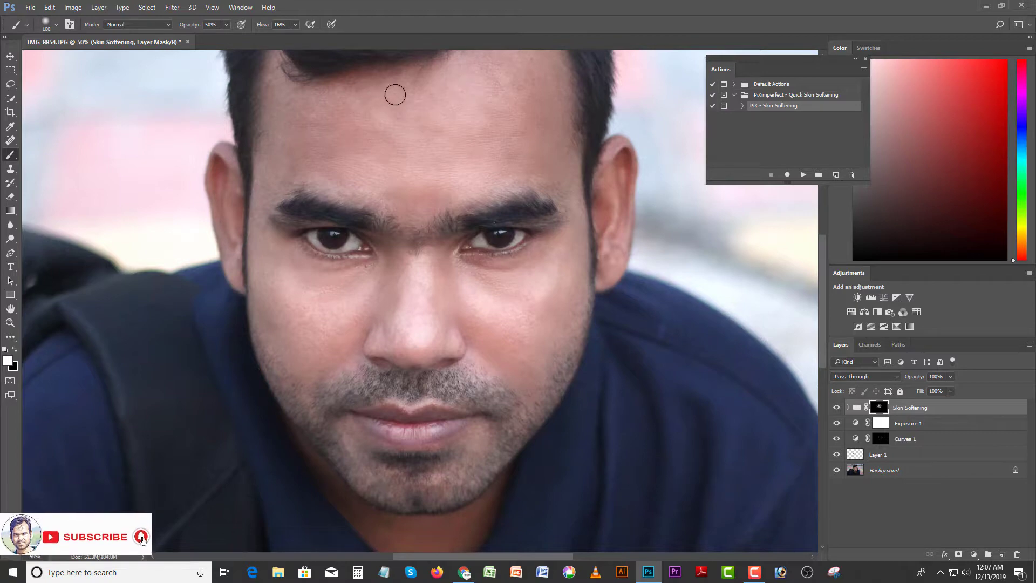
pyautogui.scroll(5, 394, 93)
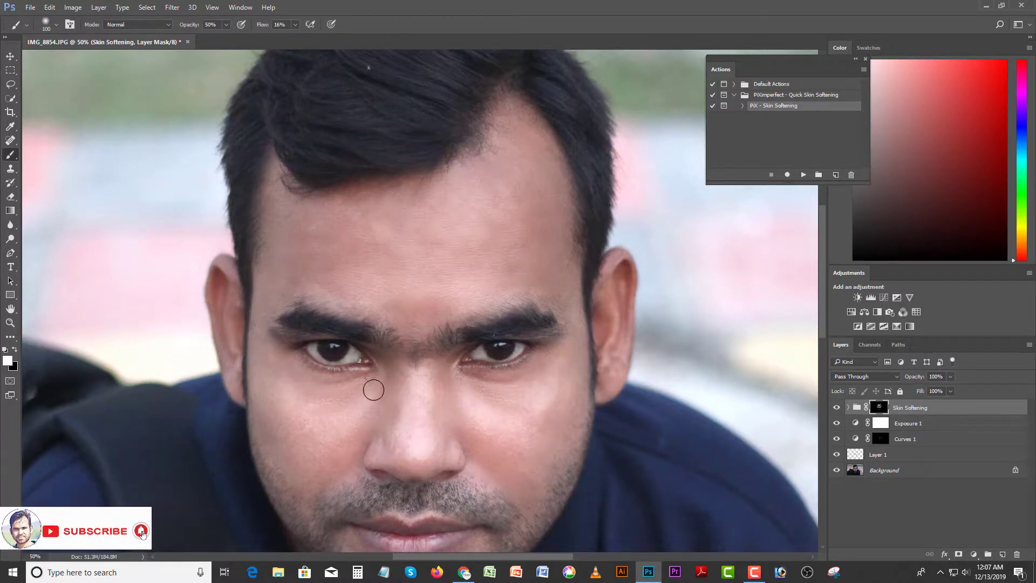
pyautogui.scroll(-3, 372, 387)
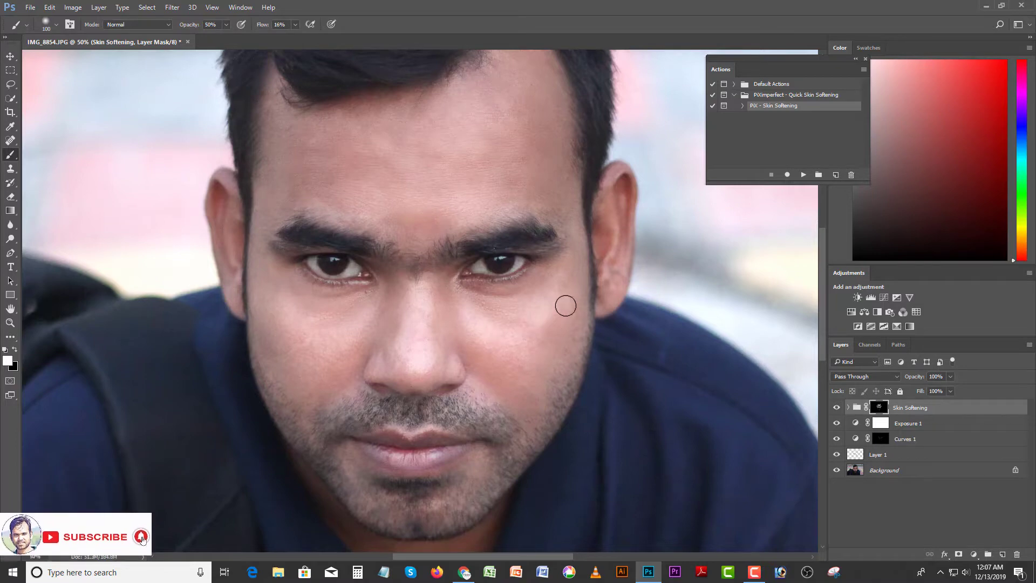
# Compare the face with and without the Skin Softening group, and check the whole photo by toggling the Background layer's visibility
pyautogui.click(837, 409)
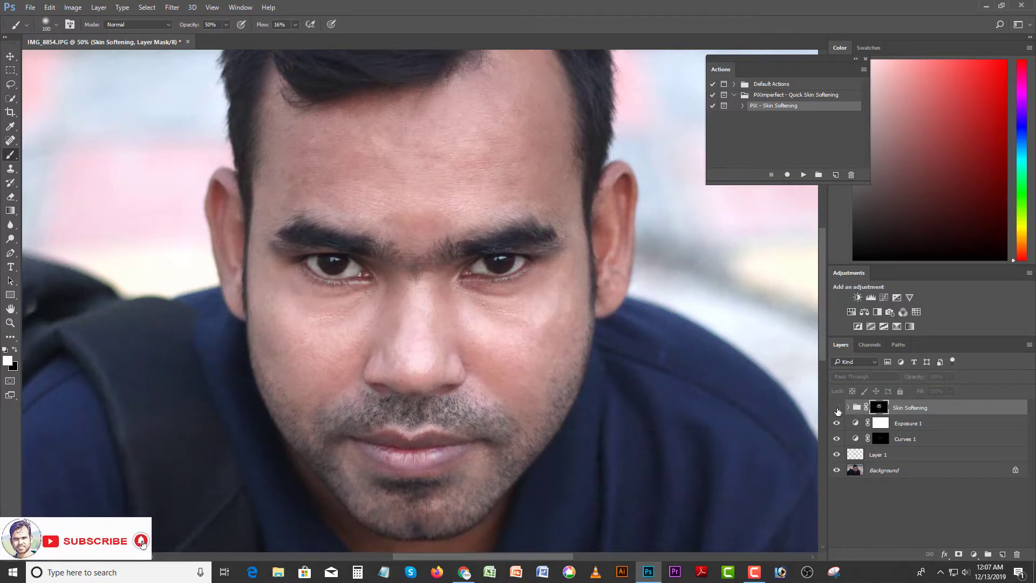
pyautogui.click(838, 410)
pyautogui.click(837, 410)
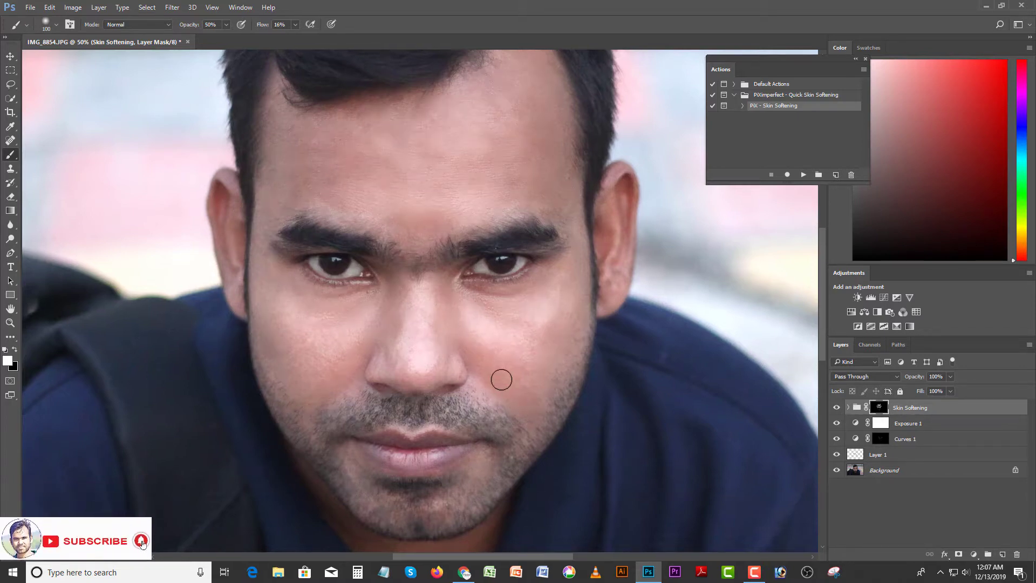
pyautogui.hotkey('ctrl', '-')
pyautogui.hotkey('ctrl', '-')
pyautogui.hotkey('ctrl', '-')
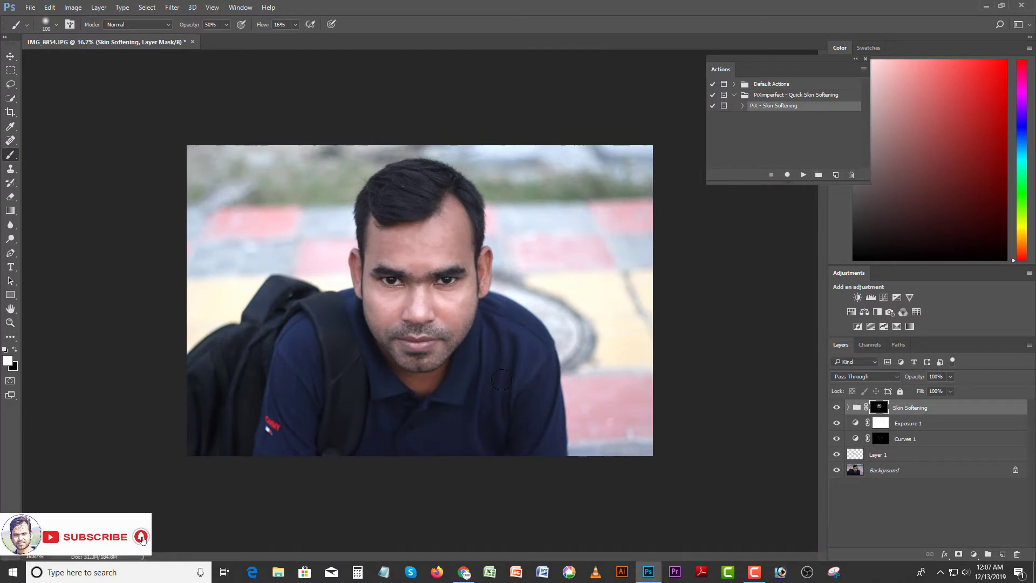
pyautogui.click(837, 472)
pyautogui.click(837, 471)
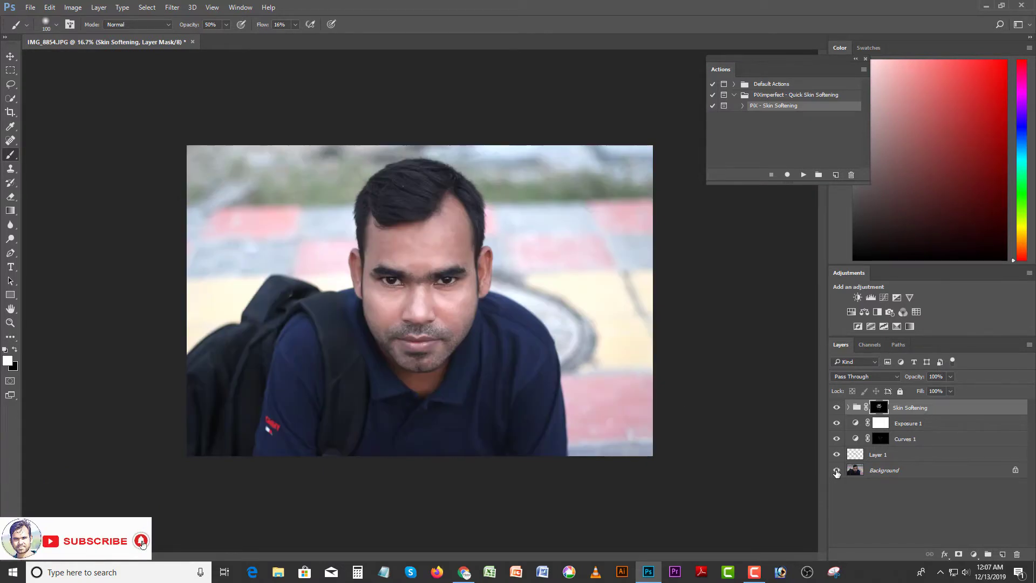
# Group all layers above the Background and toggle the group's visibility to compare the retouched portrait with the original
pyautogui.keyDown('shift'); pyautogui.click(903, 448); pyautogui.keyUp('shift')
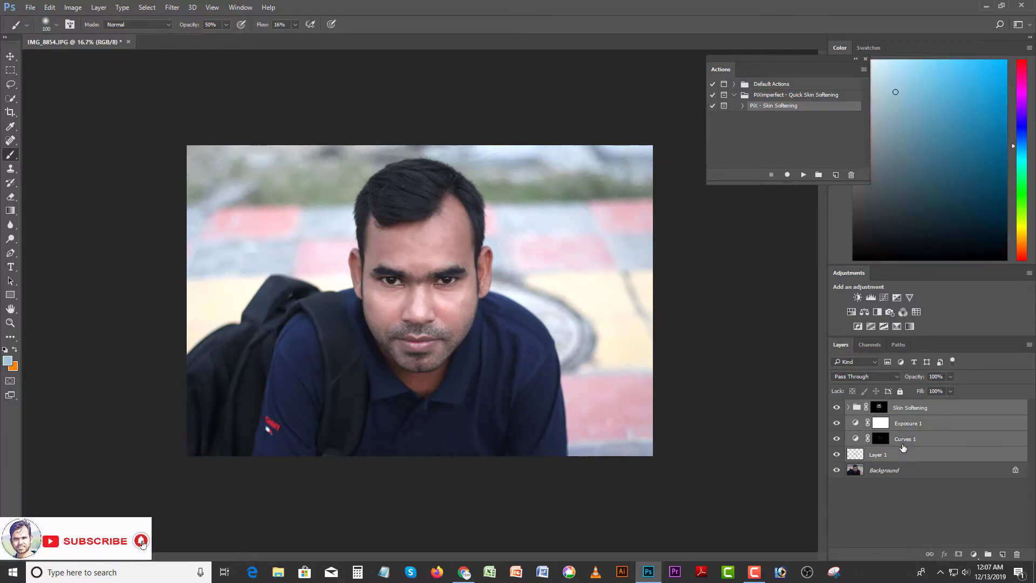
pyautogui.hotkey('ctrl', 'g')
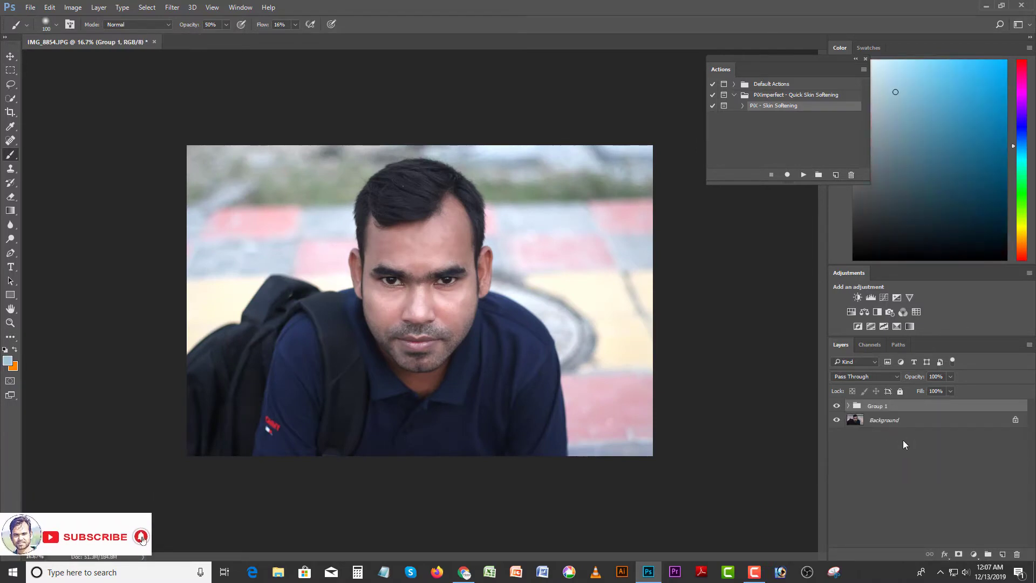
pyautogui.click(838, 407)
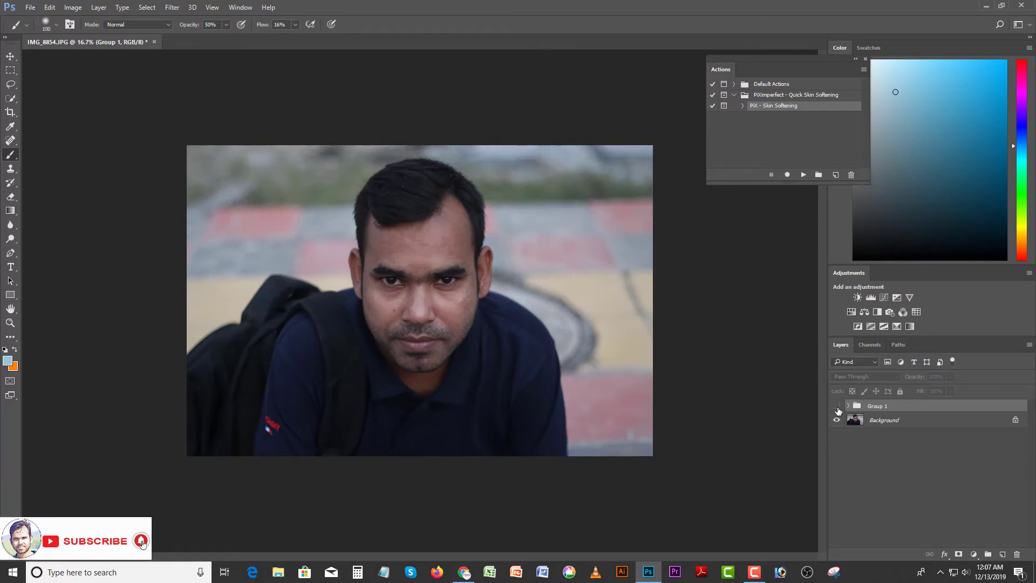
pyautogui.click(837, 407)
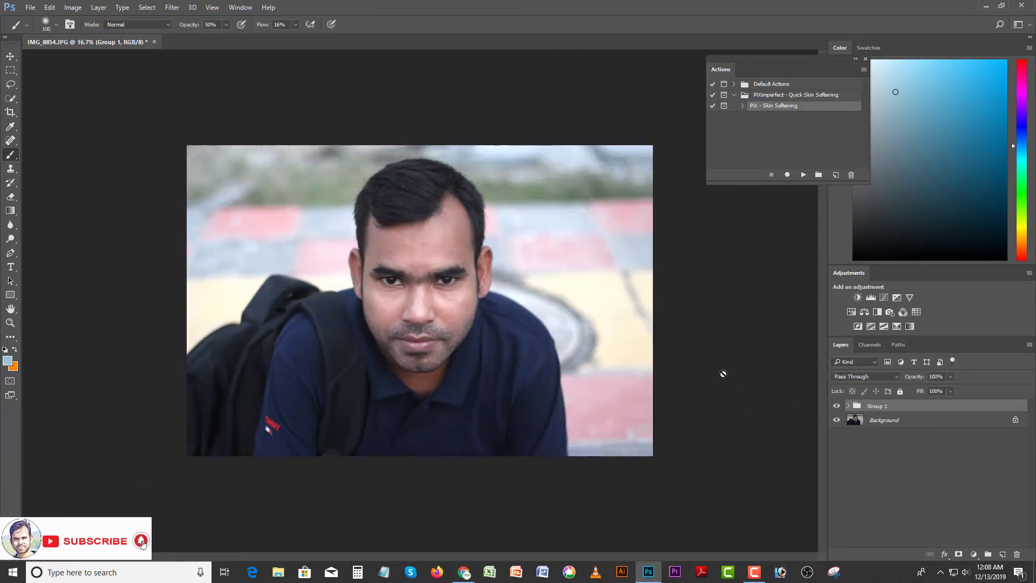